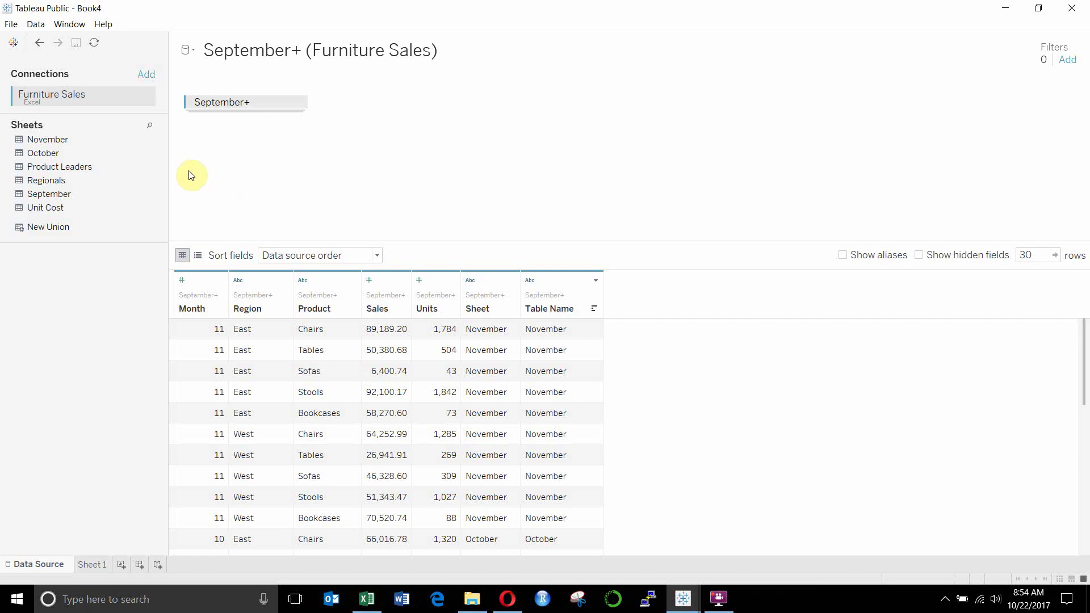
Step: Review the workbook's Regionals, September and Unit Cost sheets
click(63, 185)
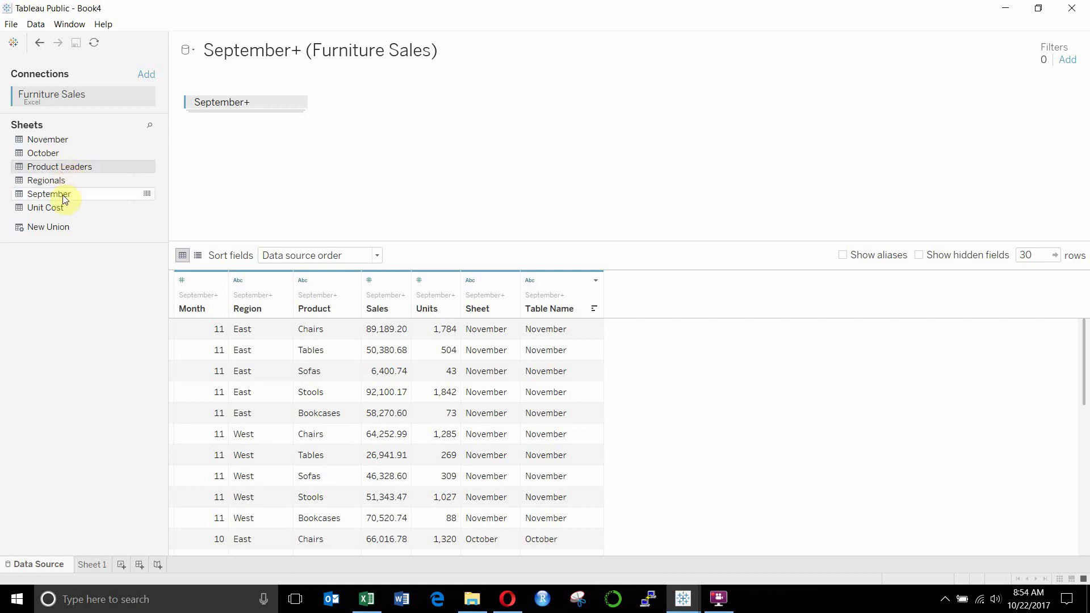
click(62, 198)
click(64, 206)
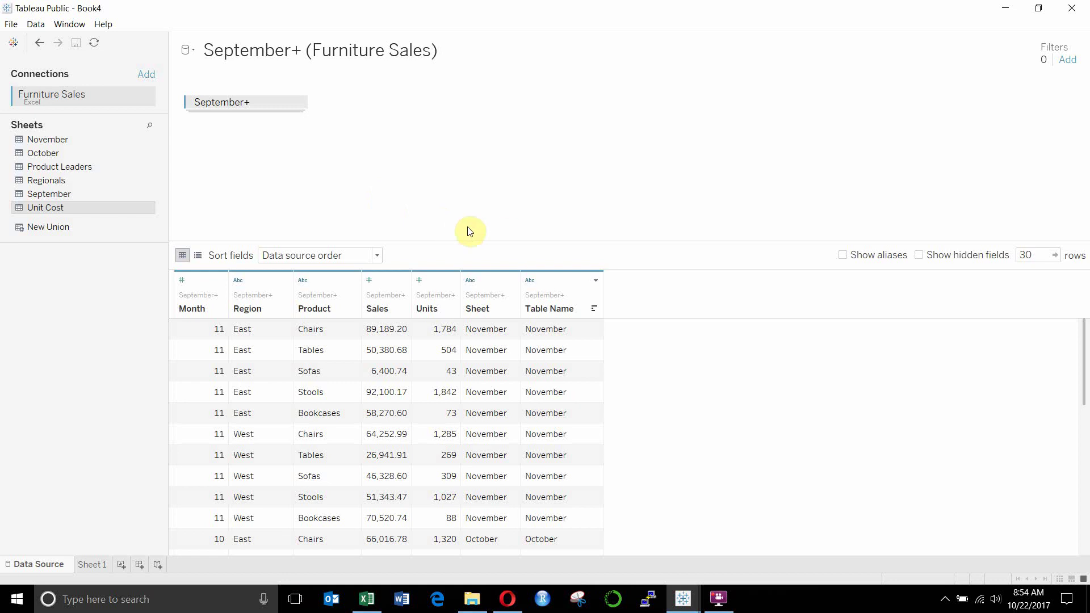
mouse_move(403, 280)
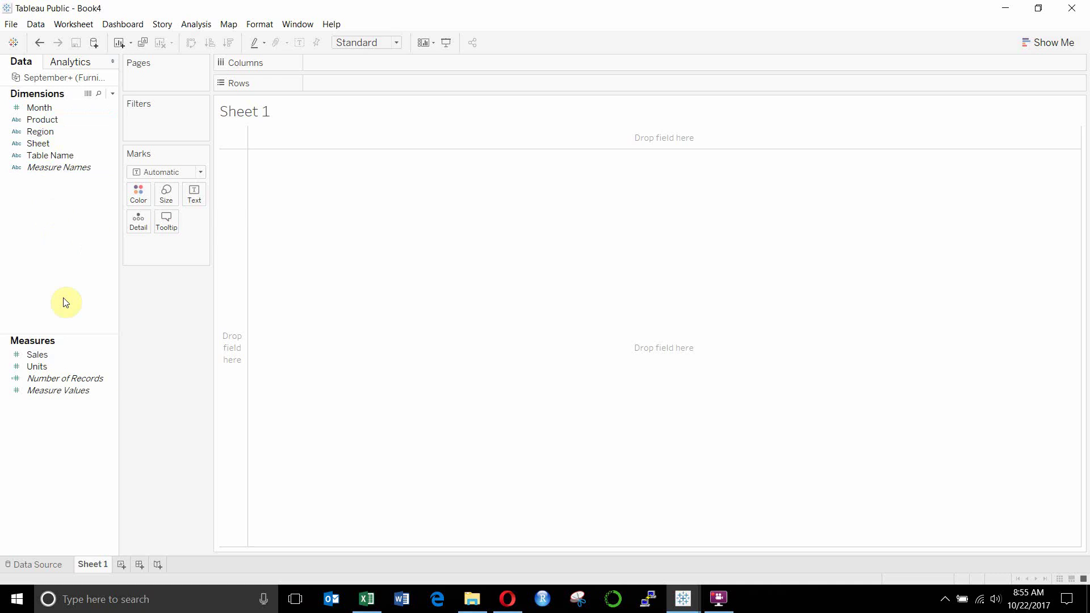
Step: Connect a new Excel source to Furniture Sales.xlsx and add the Regionals table
click(34, 25)
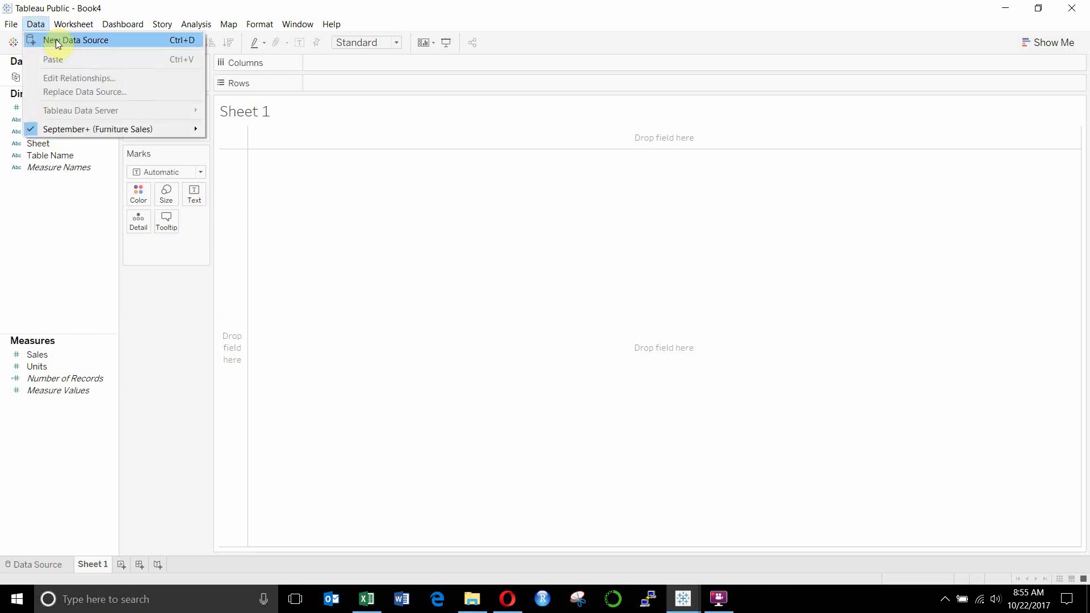
click(55, 39)
click(151, 119)
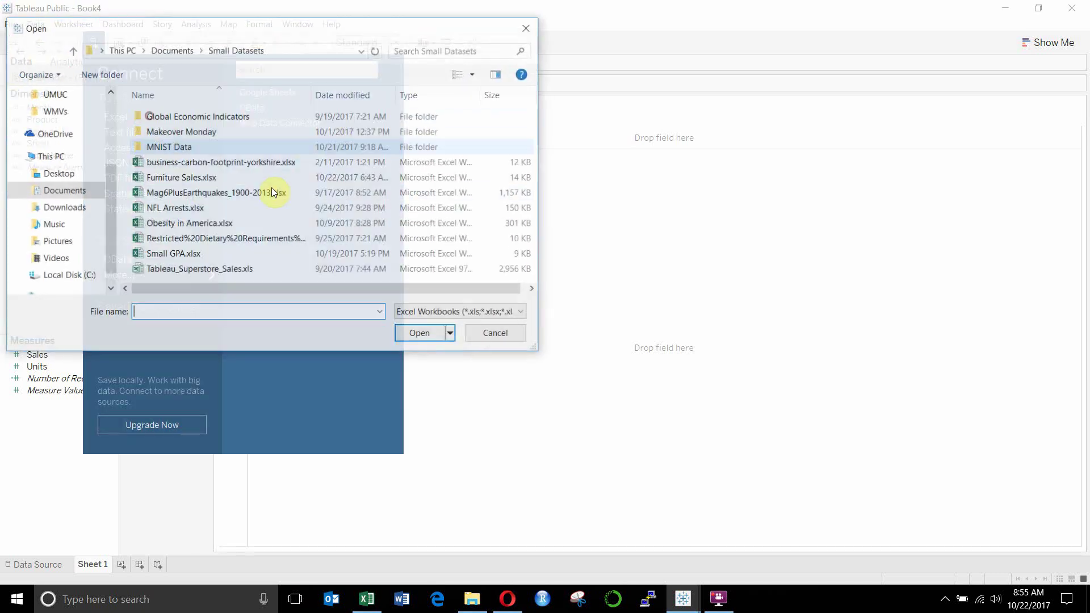
click(205, 207)
click(216, 179)
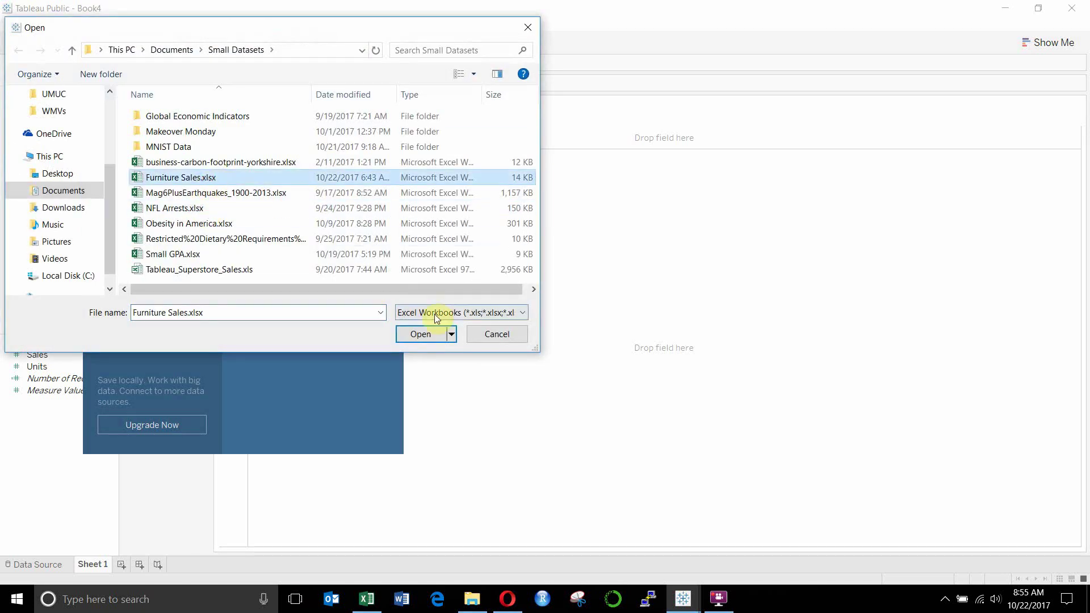
click(437, 334)
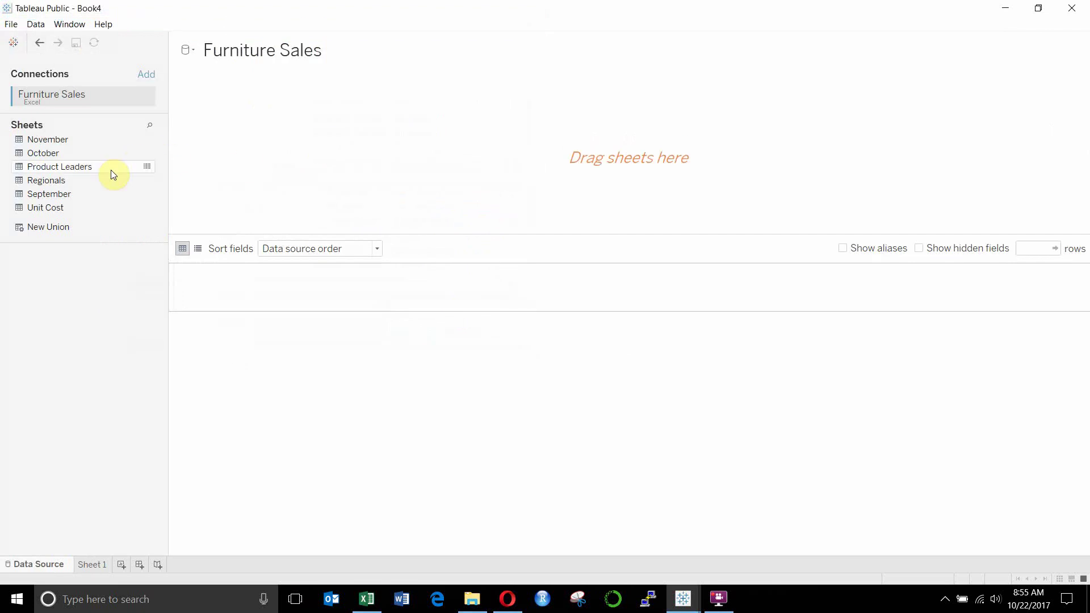
drag(93, 180, 356, 195)
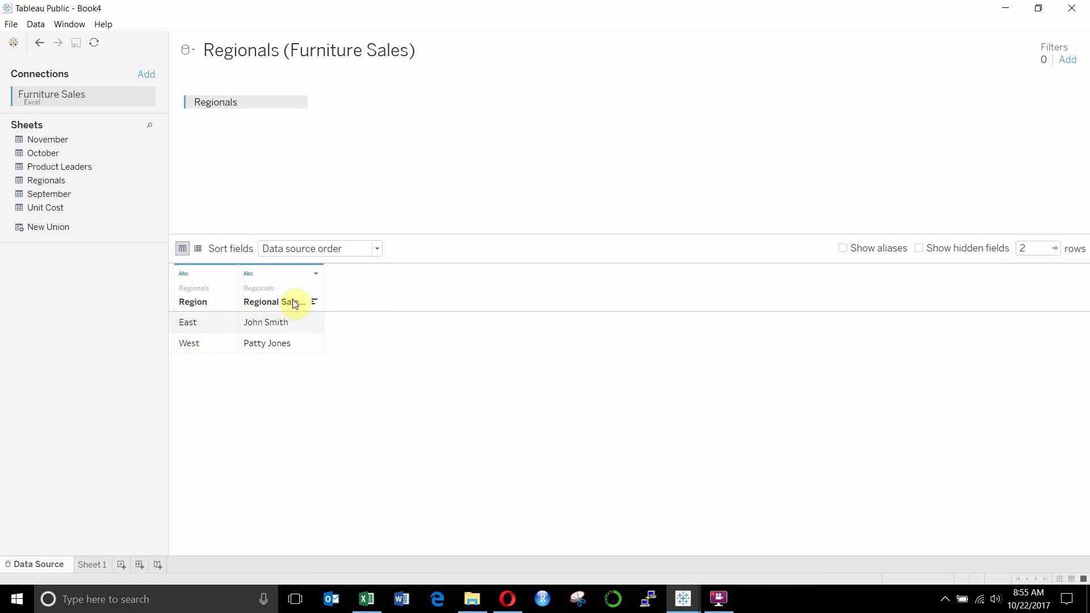
Step: On Sheet 1, chart September+ SUM(Sales) by Region as East and West bars
click(86, 566)
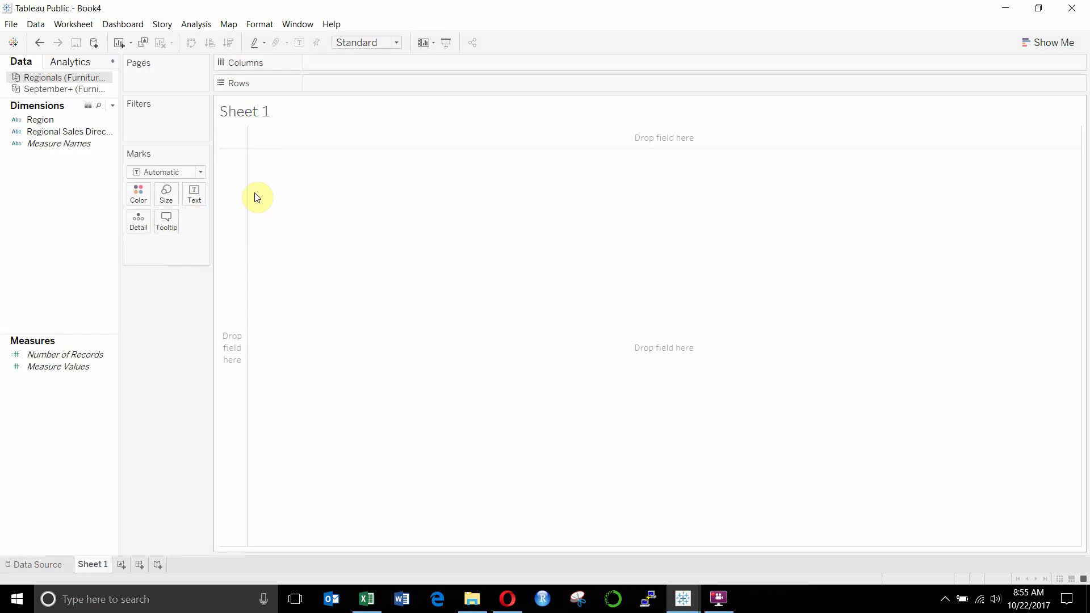
click(63, 89)
drag(63, 143, 381, 85)
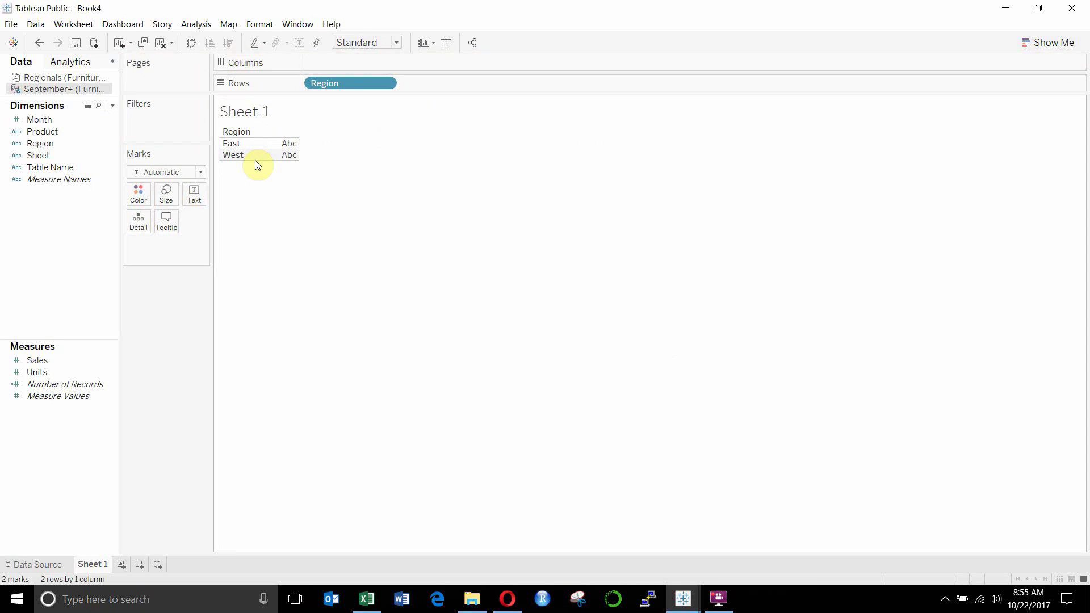
drag(36, 359, 286, 158)
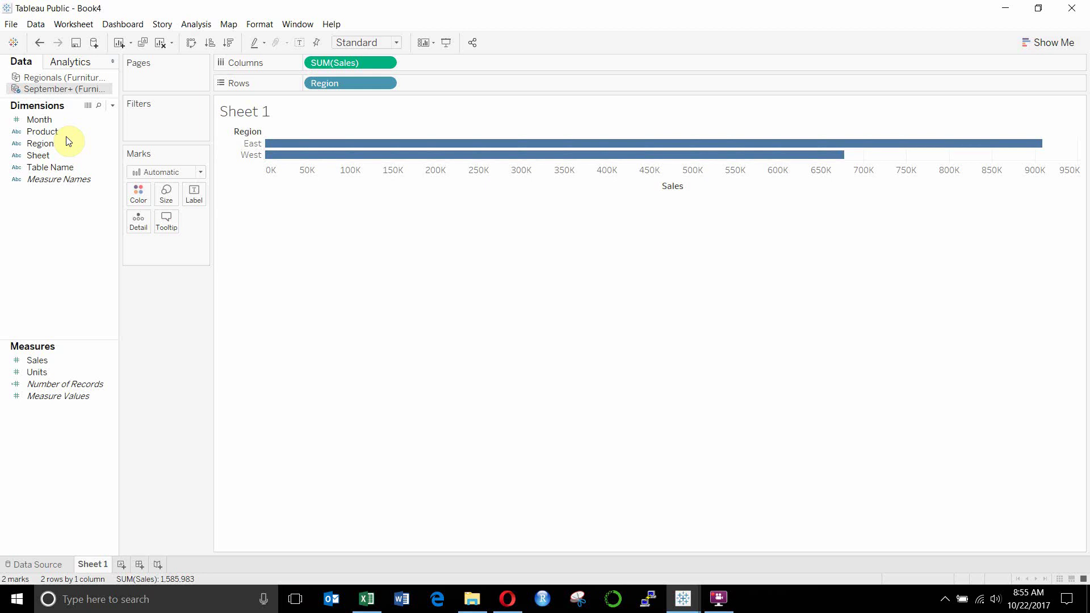
click(26, 25)
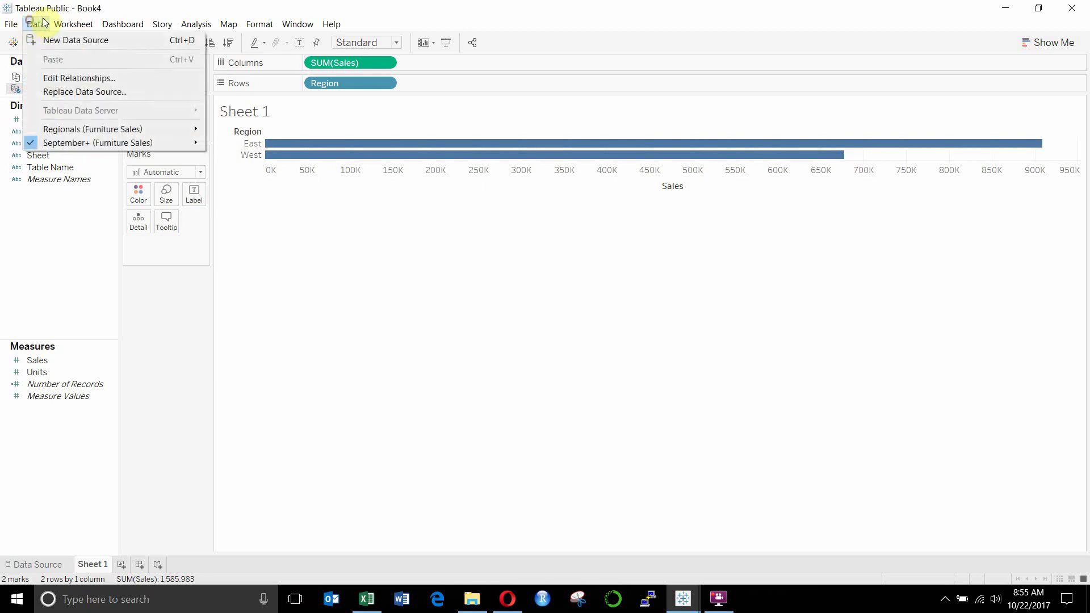
click(48, 78)
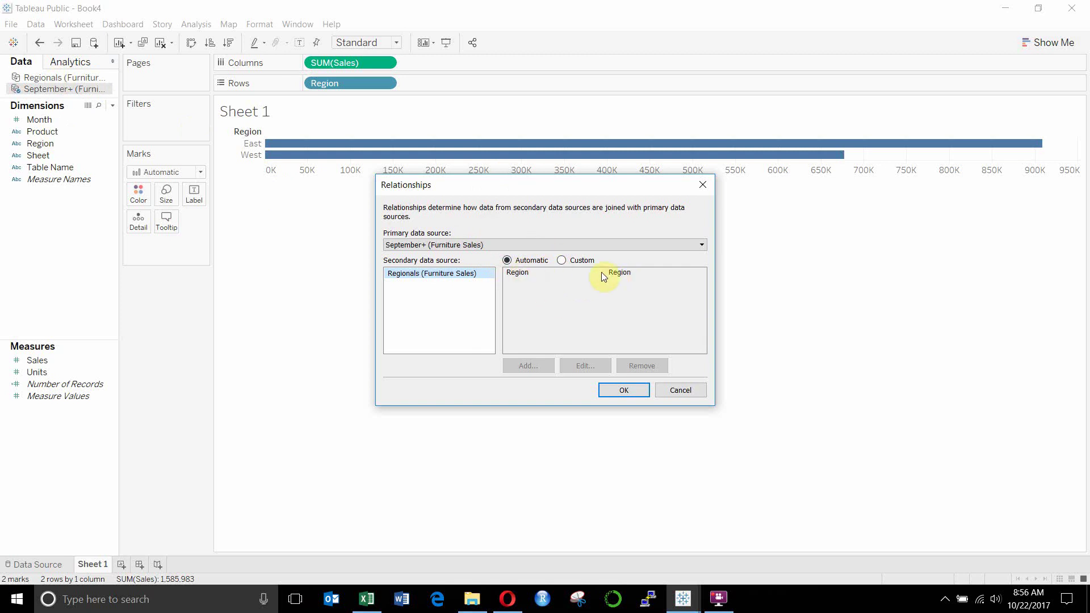
click(624, 389)
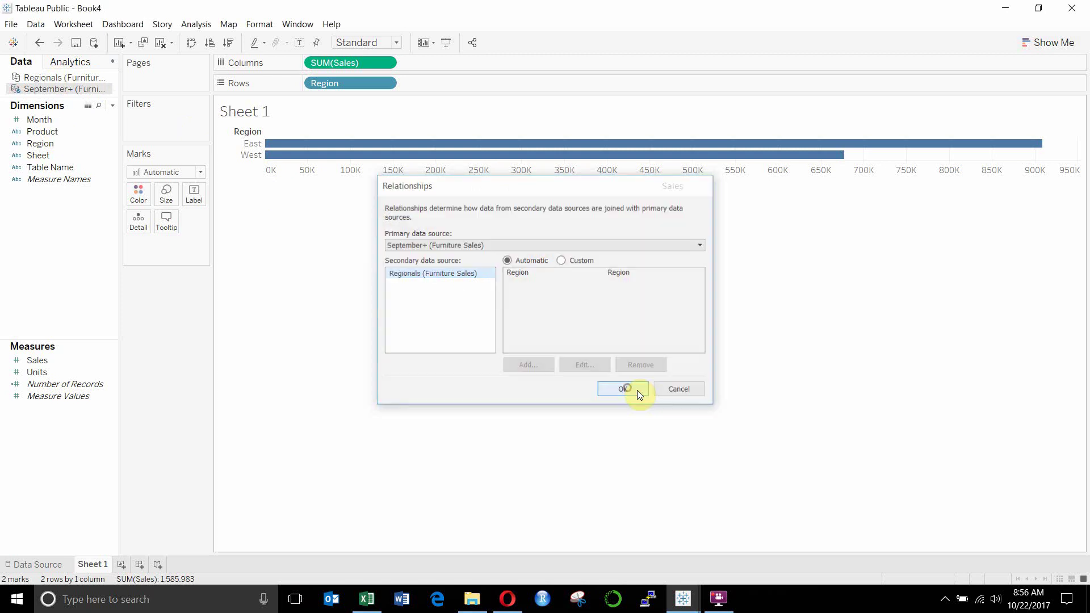
Step: Link Regionals on Region and add Regional Sales Director to Rows after Region
click(60, 80)
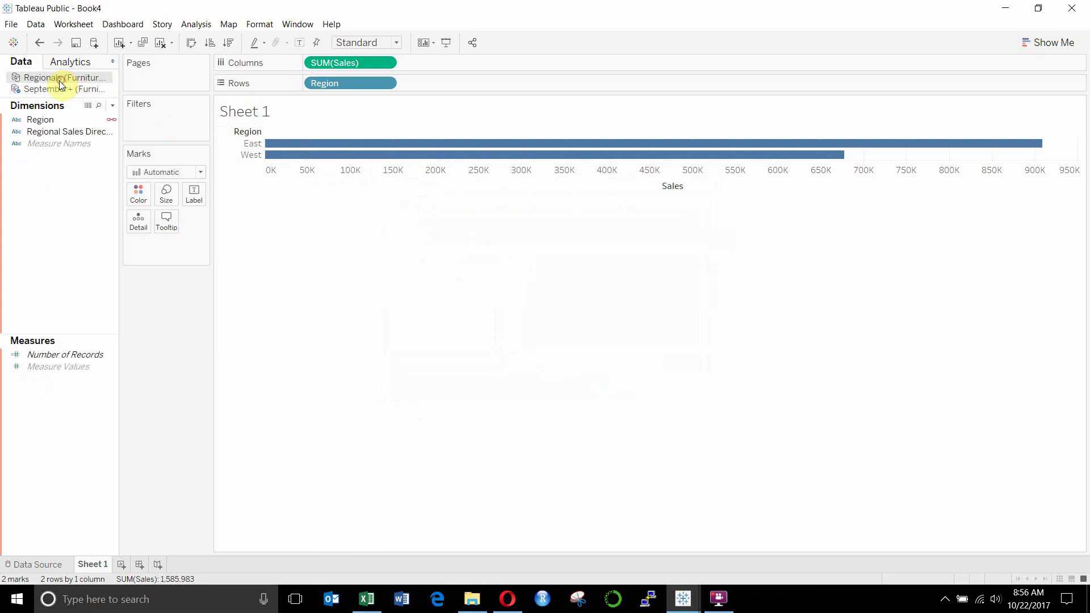
click(112, 121)
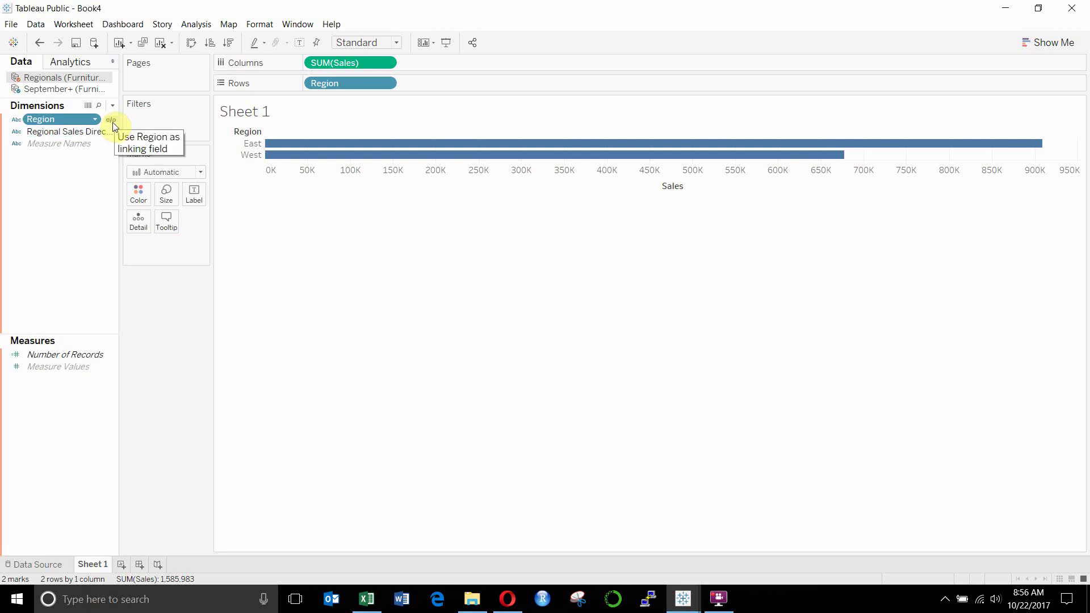
click(112, 121)
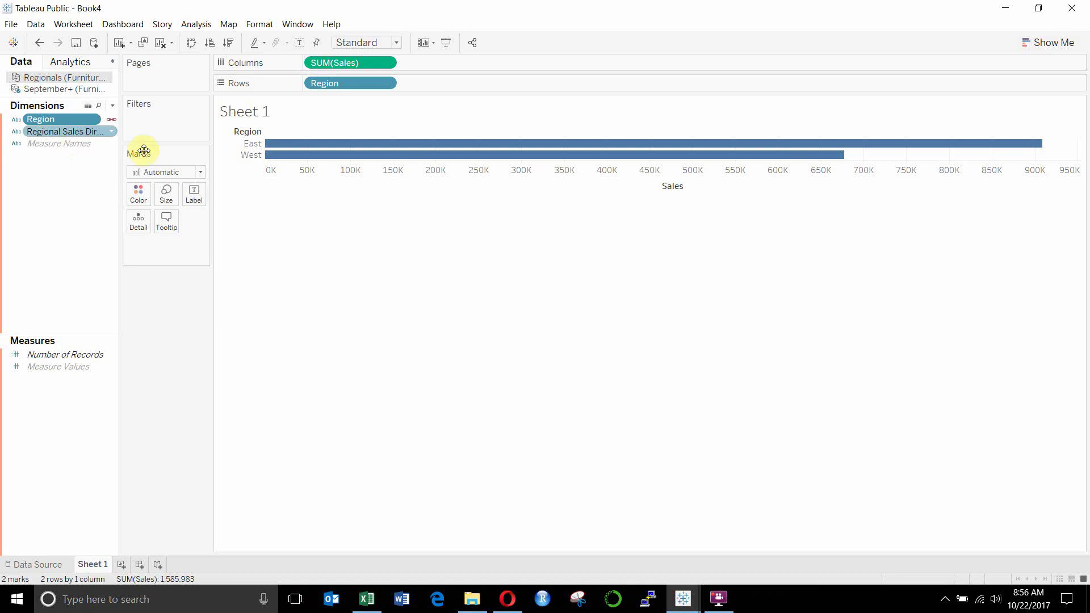
drag(69, 131, 438, 83)
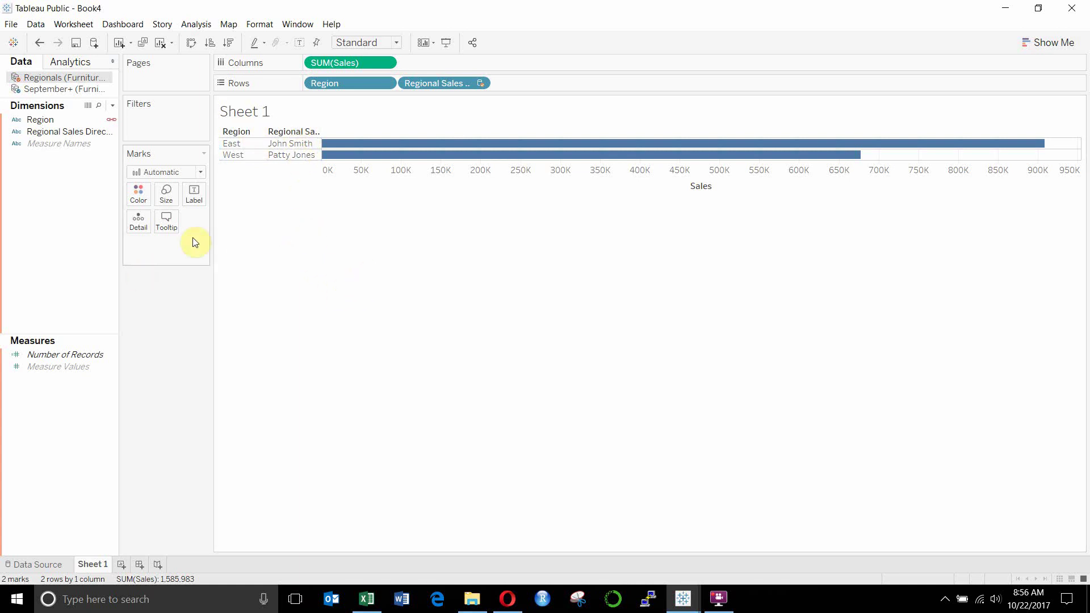
Step: Create Sheet 2 and add a Furniture Sales.xlsx source using the Product Leaders table
click(119, 565)
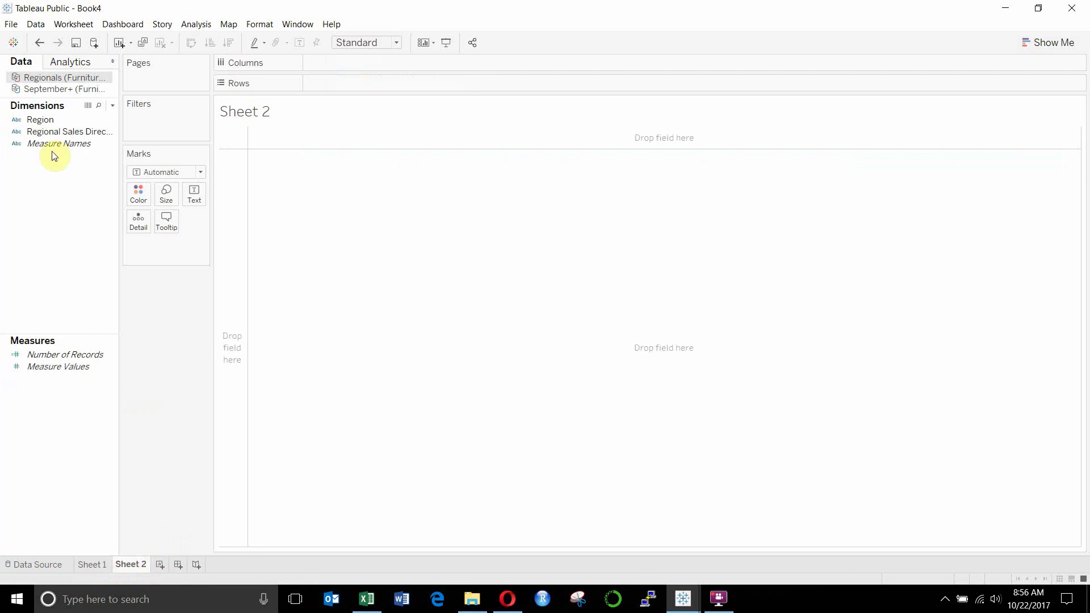
click(36, 25)
click(46, 41)
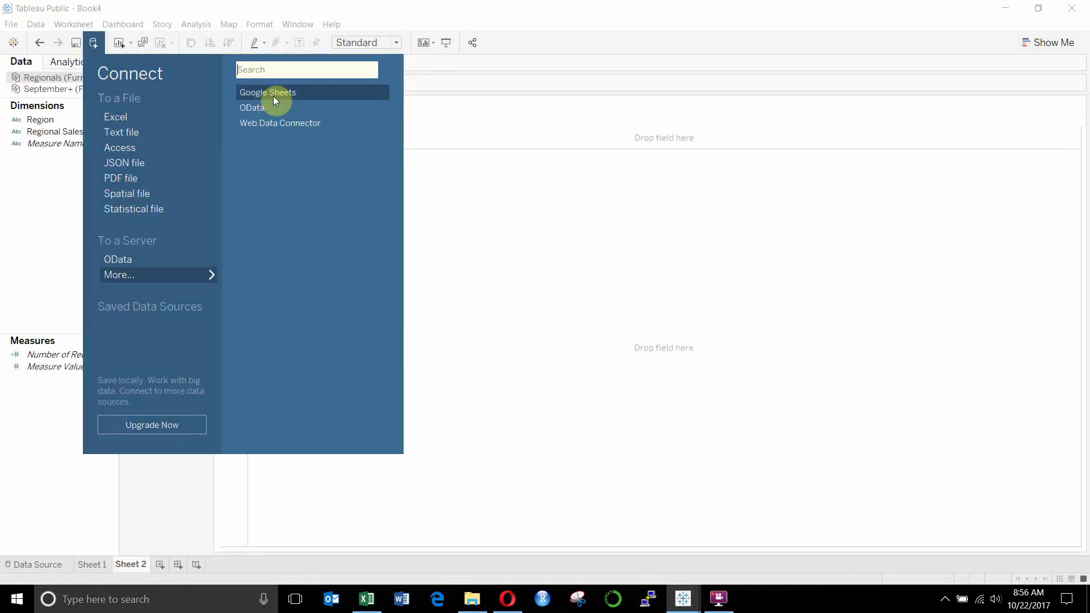
click(148, 118)
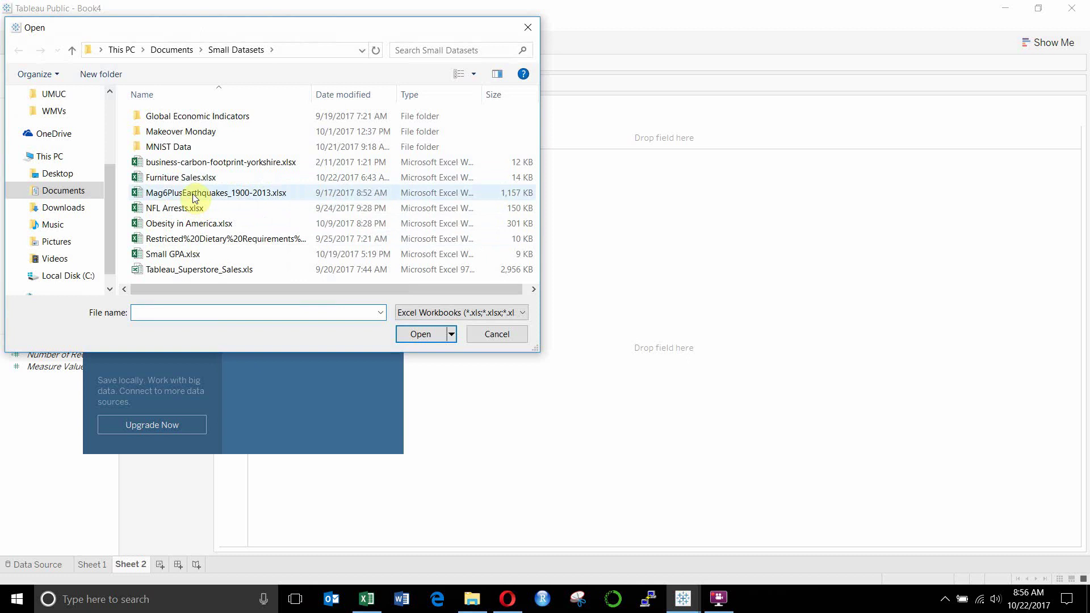
click(193, 177)
click(421, 334)
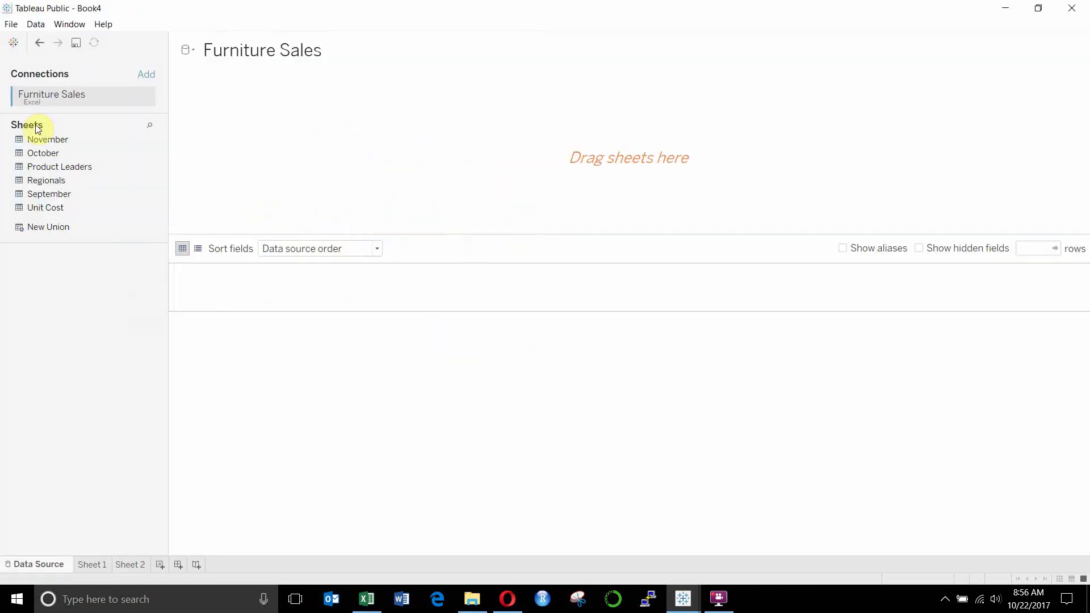
drag(67, 167, 350, 148)
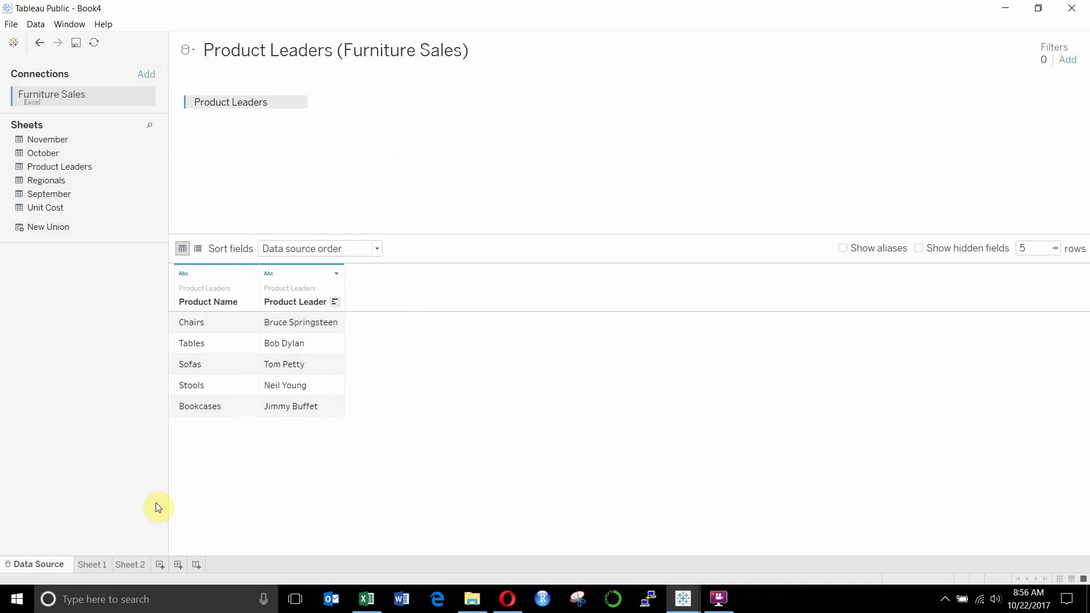
click(128, 563)
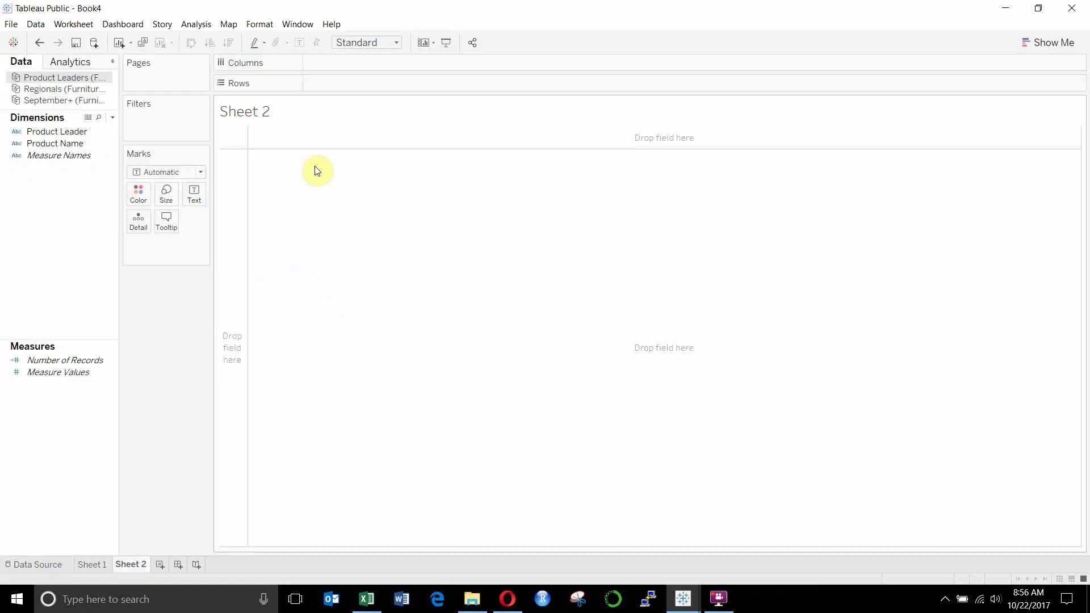
Step: With September+ active, chart SUM(Sales) by Product as bars for the five furniture types
click(36, 24)
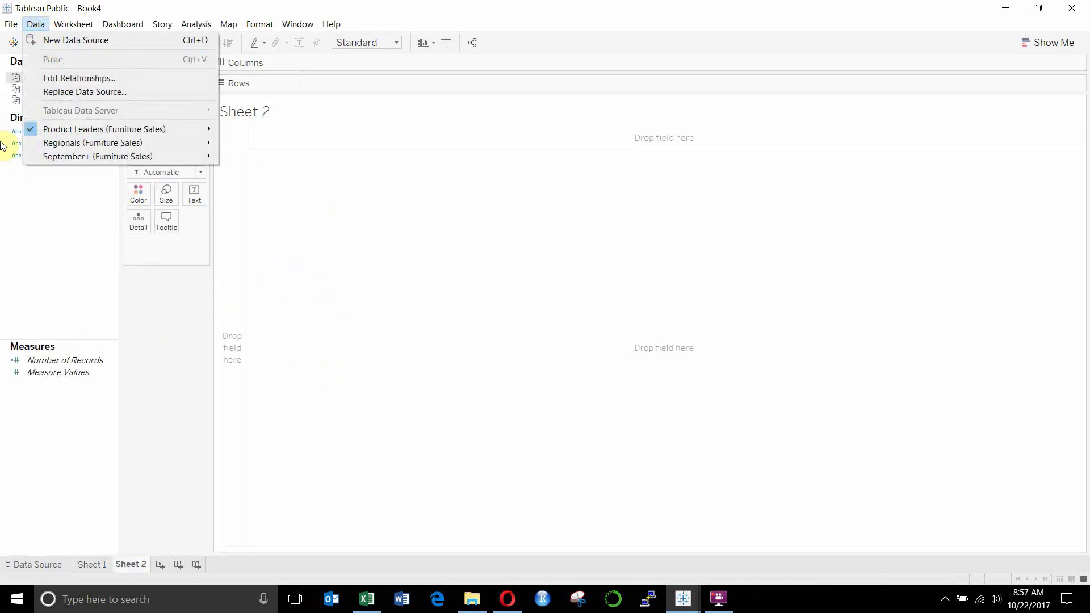
click(31, 227)
click(50, 90)
click(55, 78)
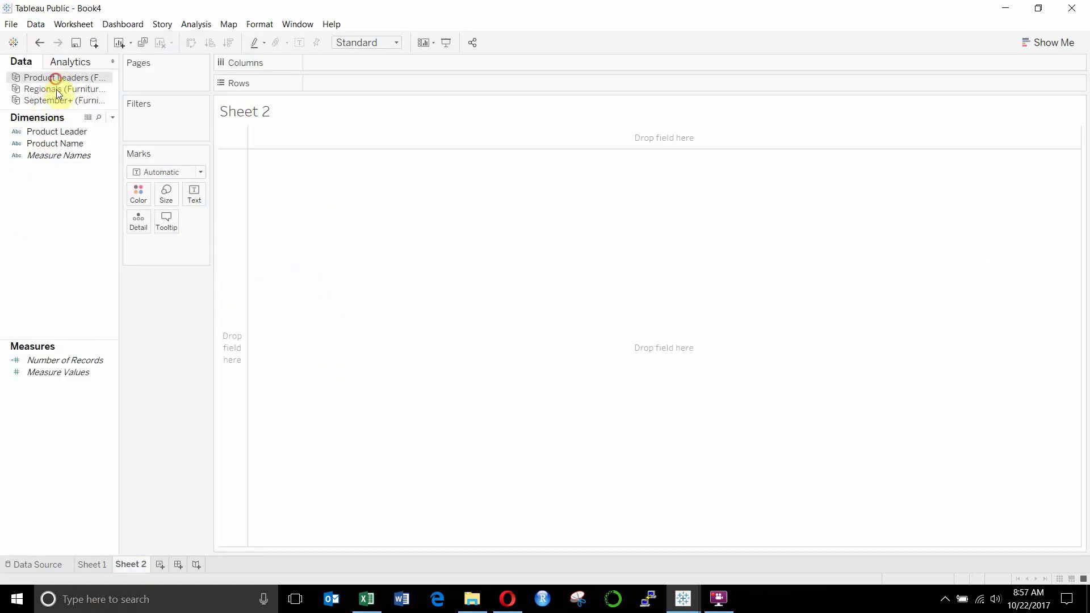
click(57, 101)
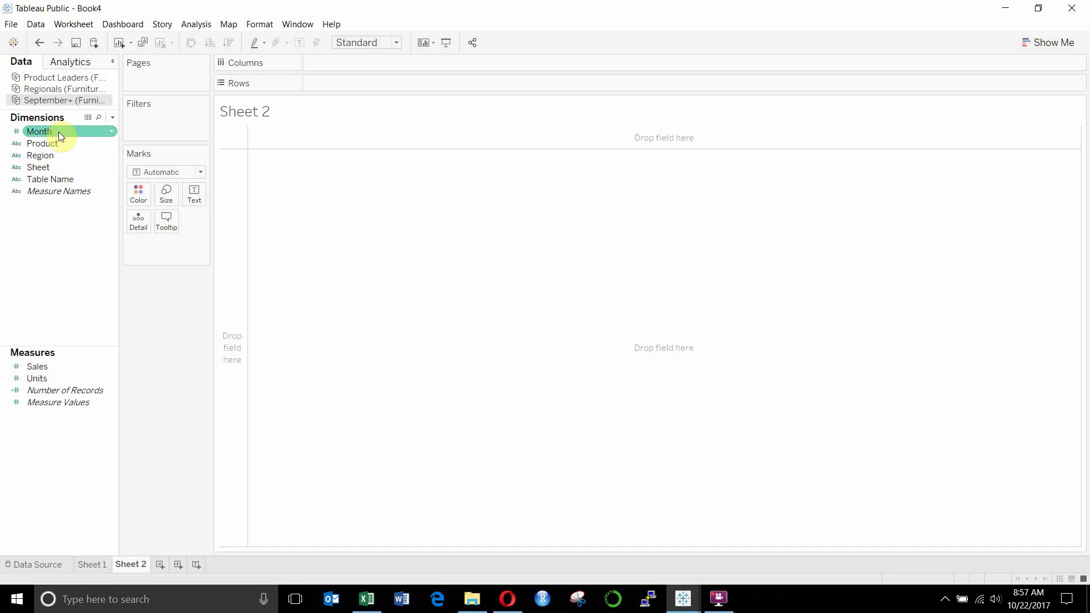
drag(57, 142, 348, 85)
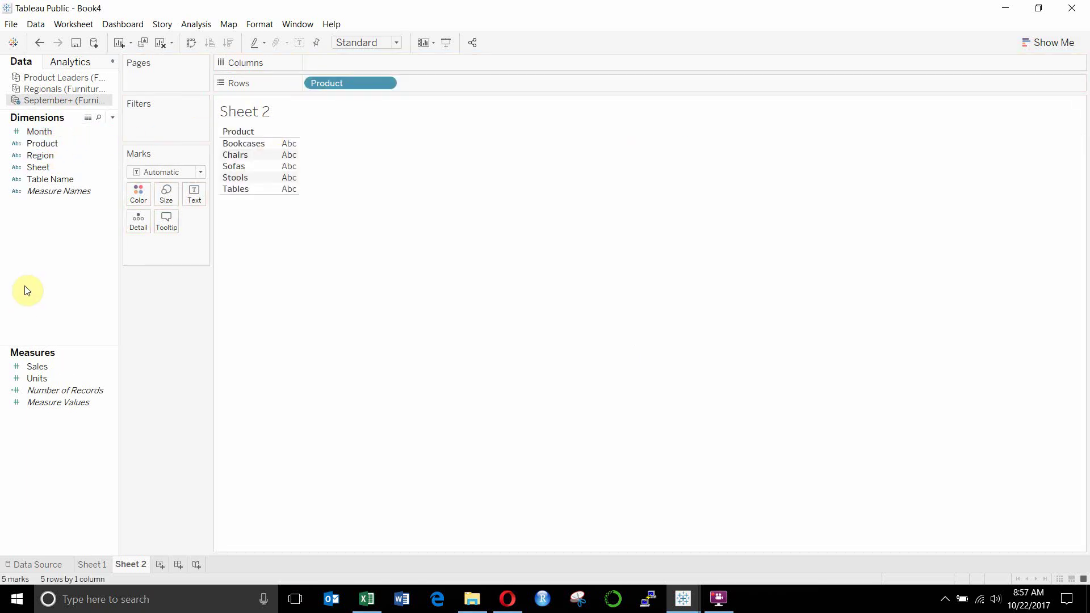
click(40, 367)
drag(43, 370, 276, 192)
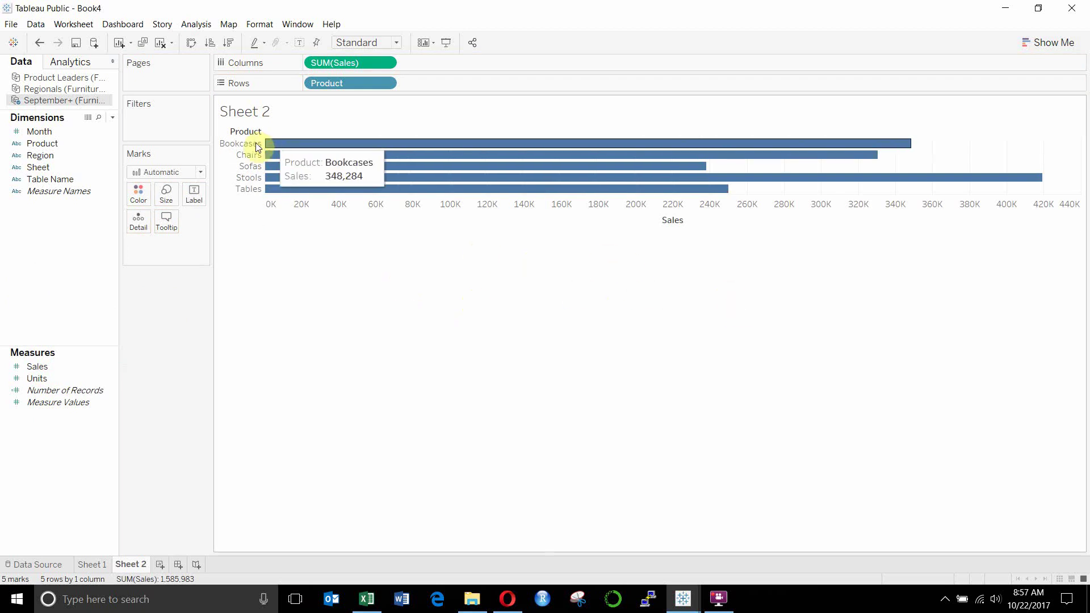
drag(221, 140, 312, 173)
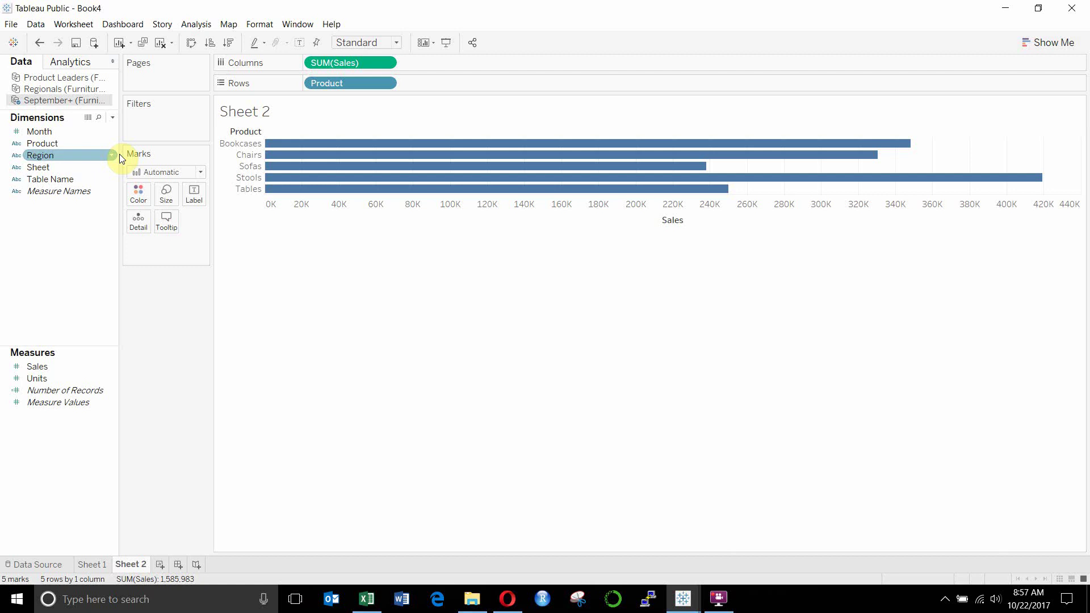
Step: Compare Product Leaders' Product Name field with September+'s Product field
click(68, 78)
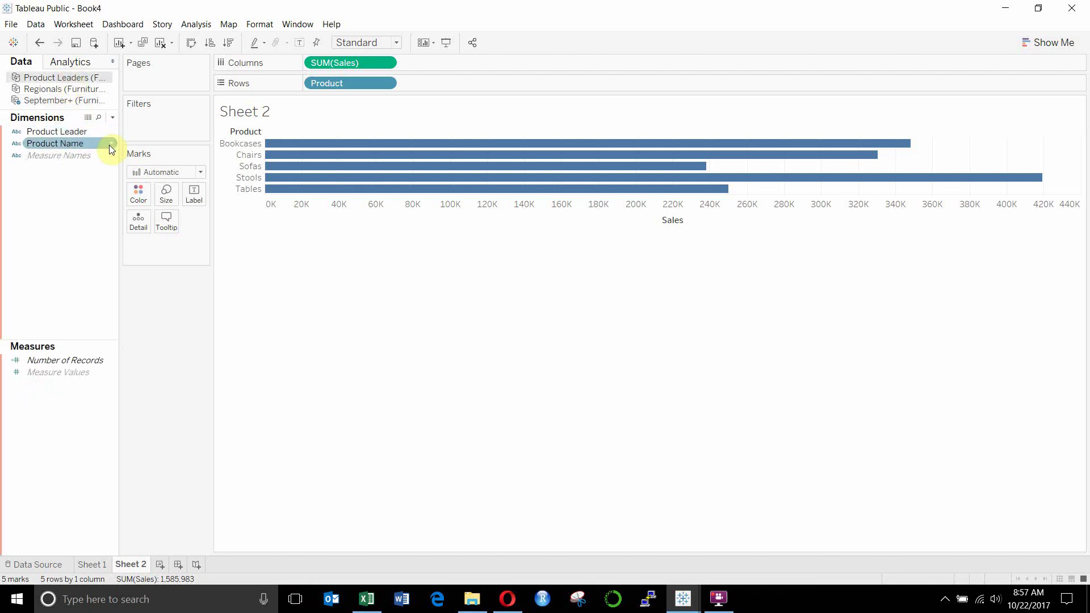
click(74, 143)
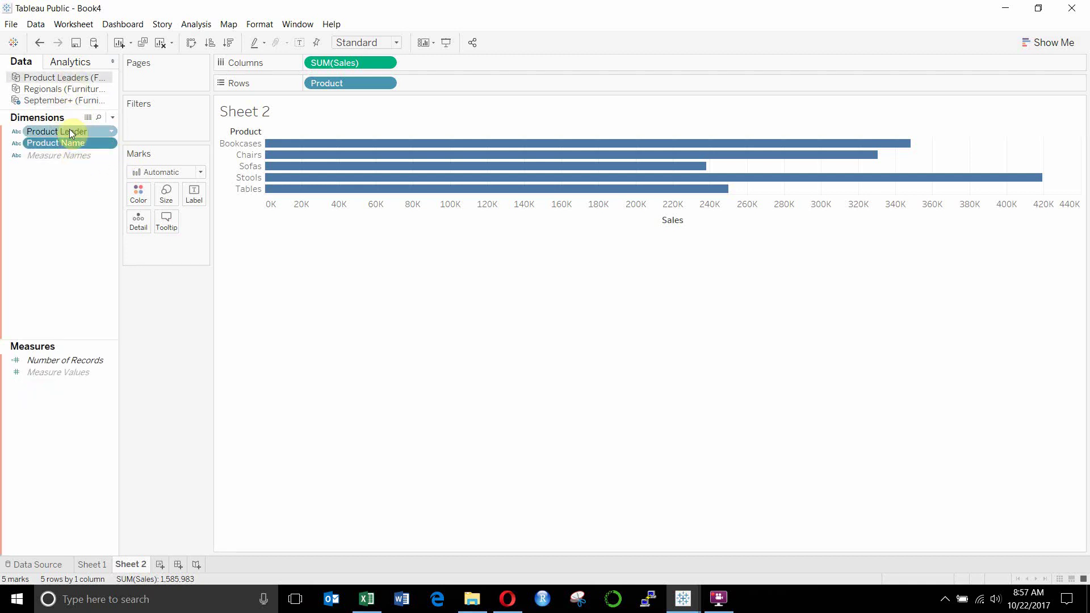
click(66, 100)
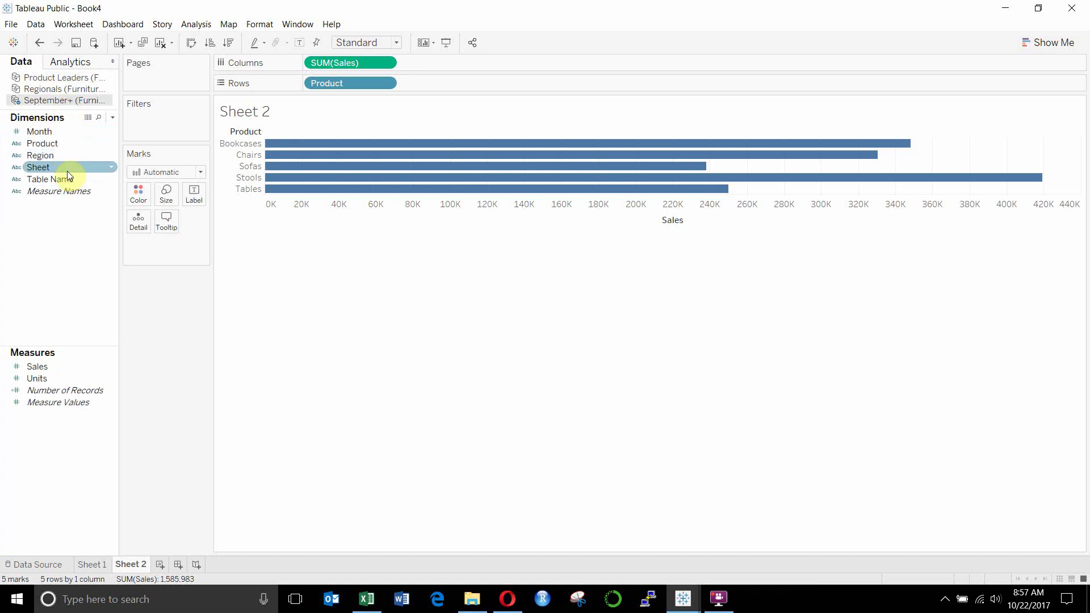
click(66, 143)
Step: Add a custom relationship mapping September+ Product to Product Leaders' Product Name
click(45, 23)
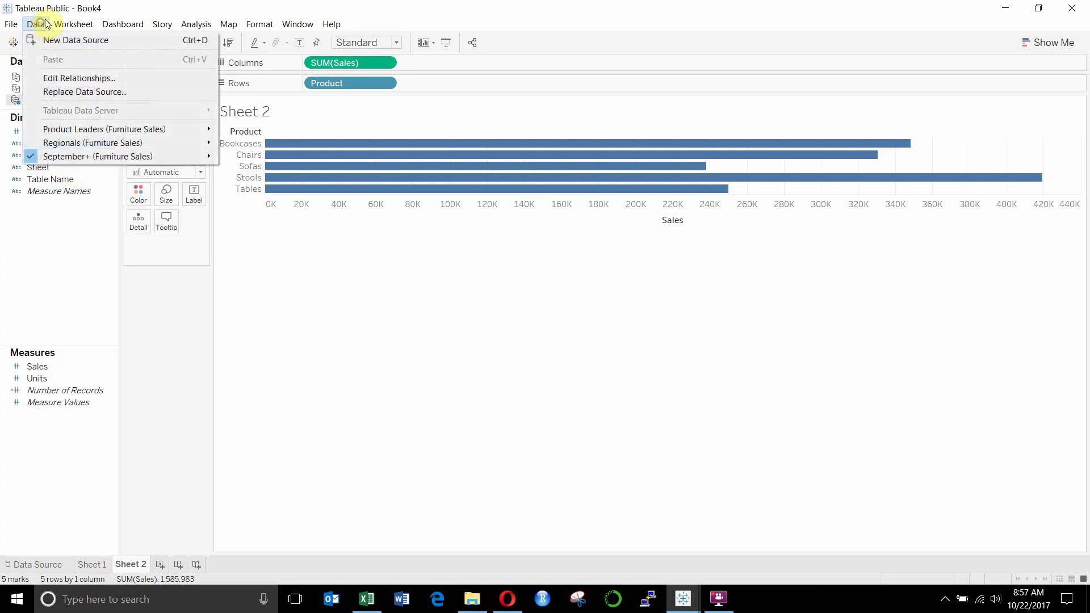
click(67, 78)
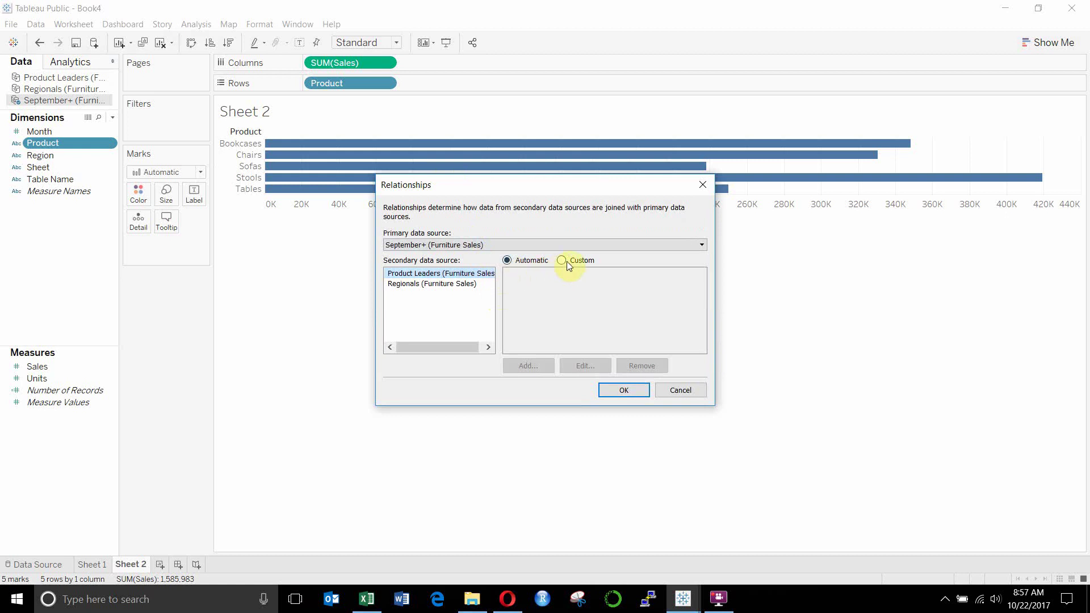
click(465, 275)
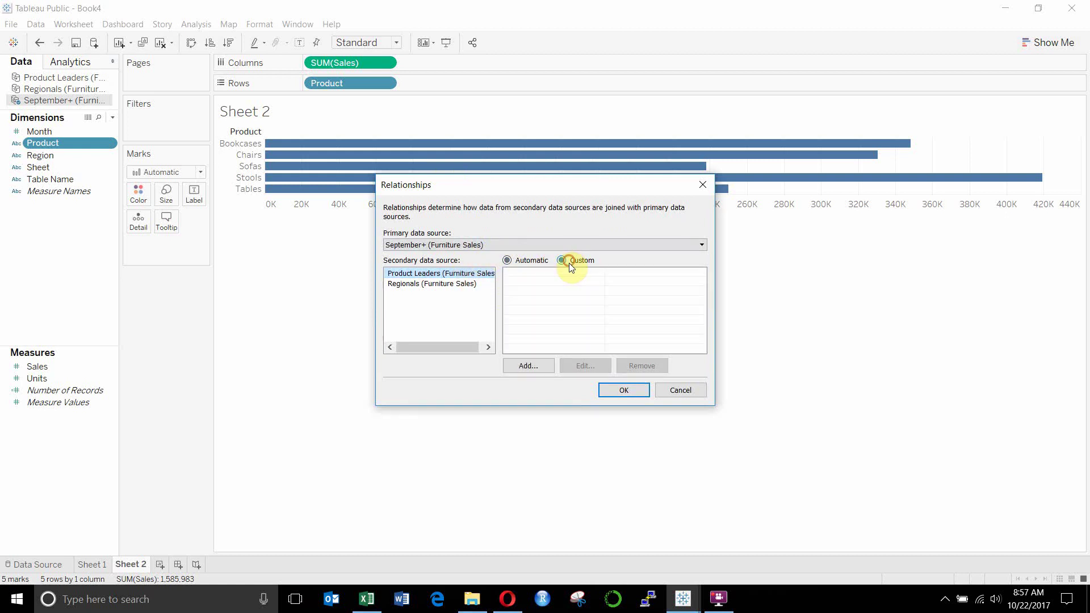
click(566, 261)
click(548, 365)
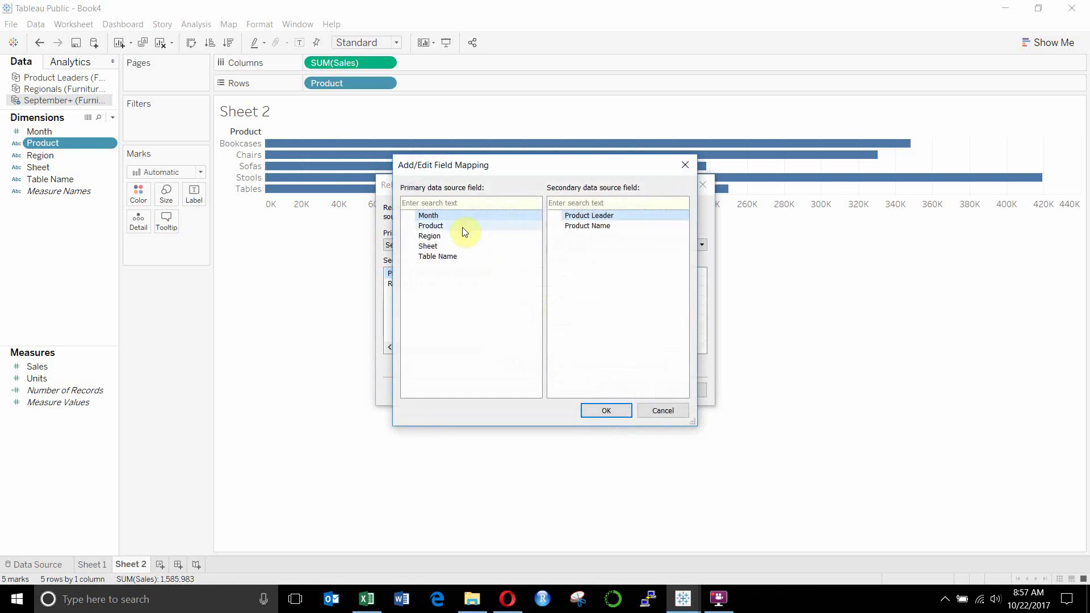
click(438, 225)
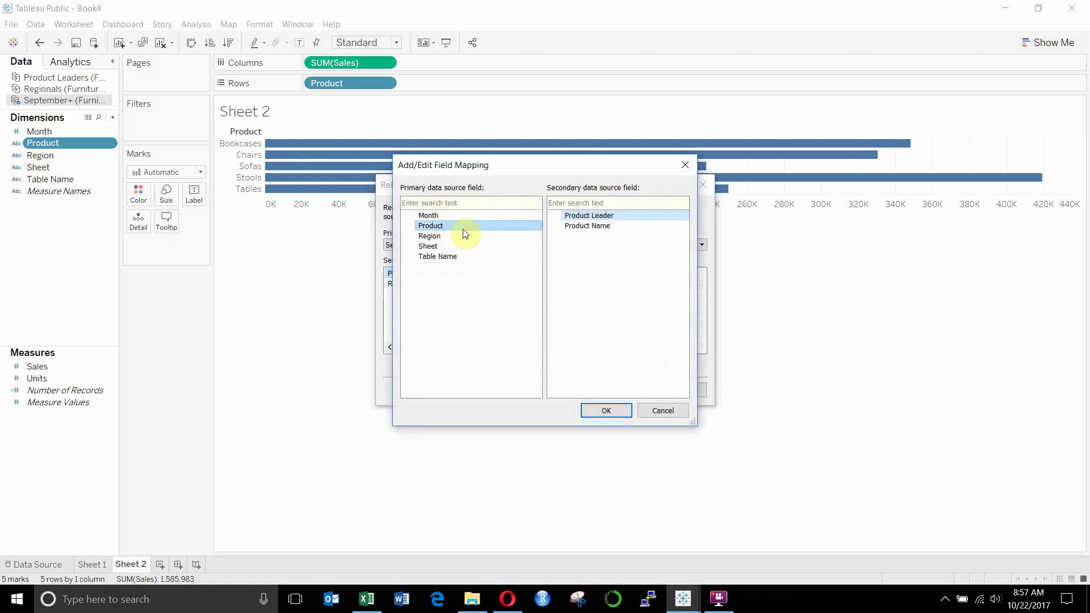
click(584, 225)
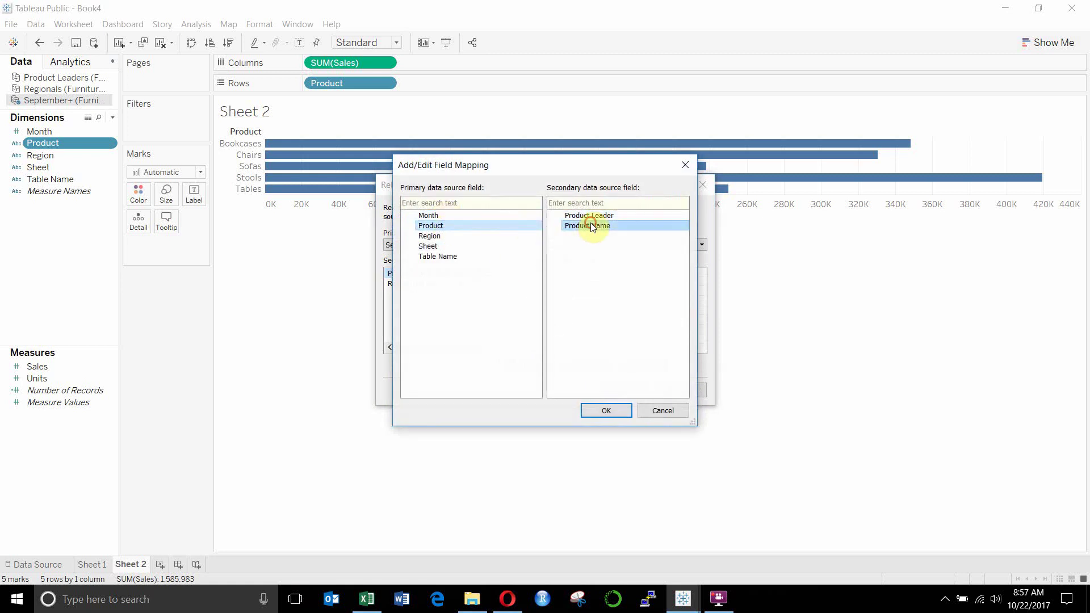
click(606, 410)
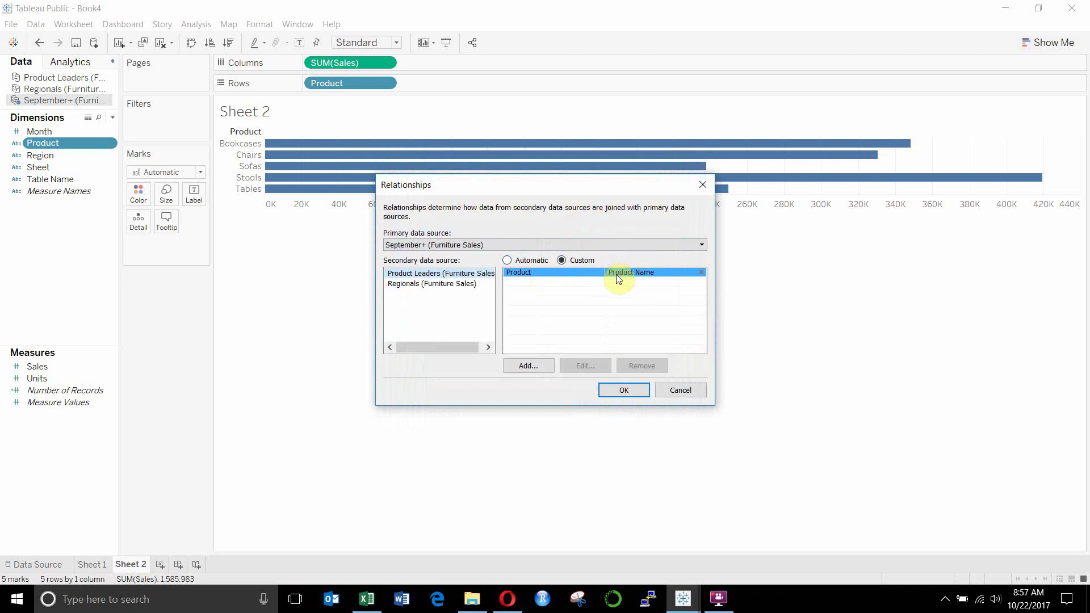
click(619, 389)
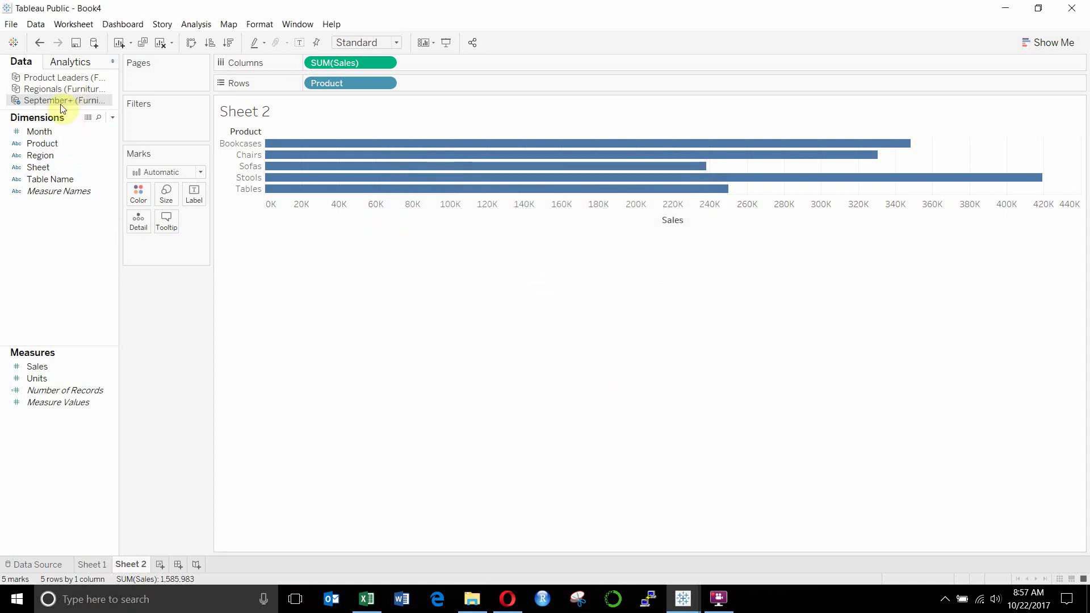
Step: Relink Product Leaders on Product Name, try Product Name on Rows, then remove it
click(63, 78)
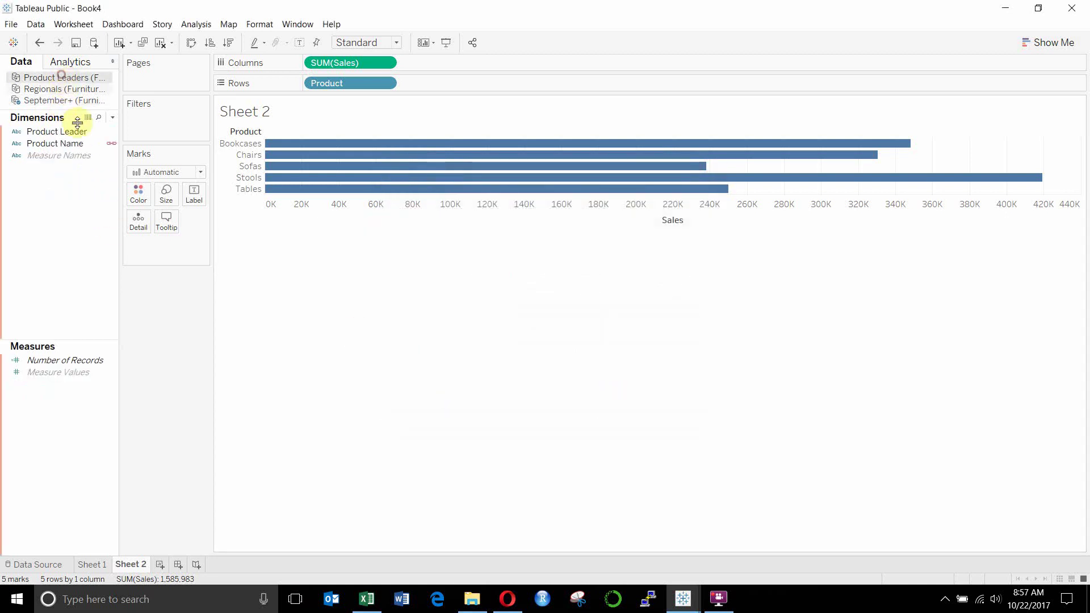
click(111, 144)
click(112, 144)
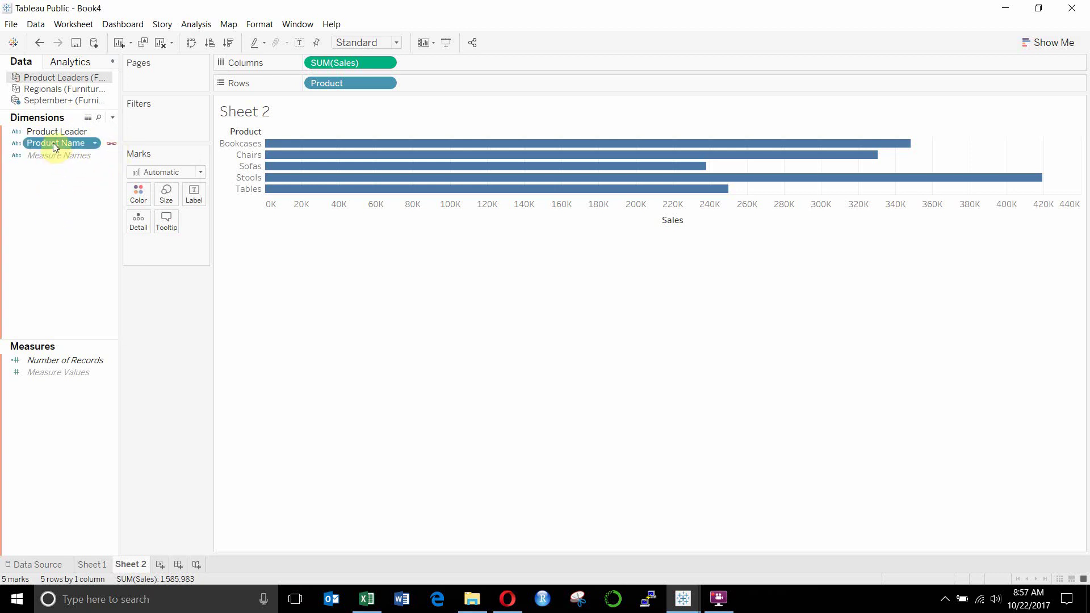
drag(56, 146, 452, 82)
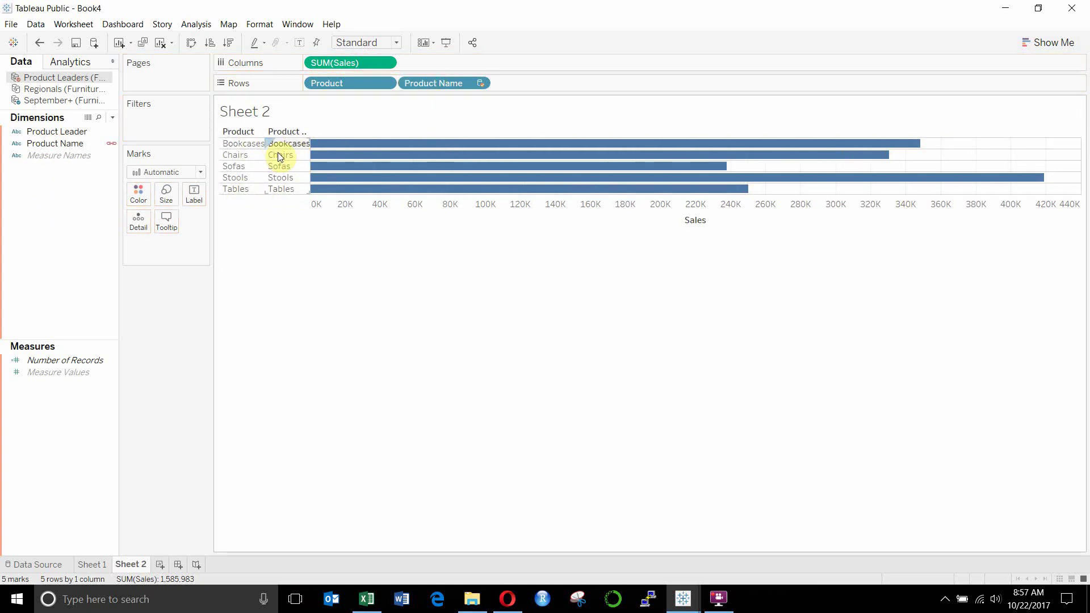
drag(417, 81, 428, 134)
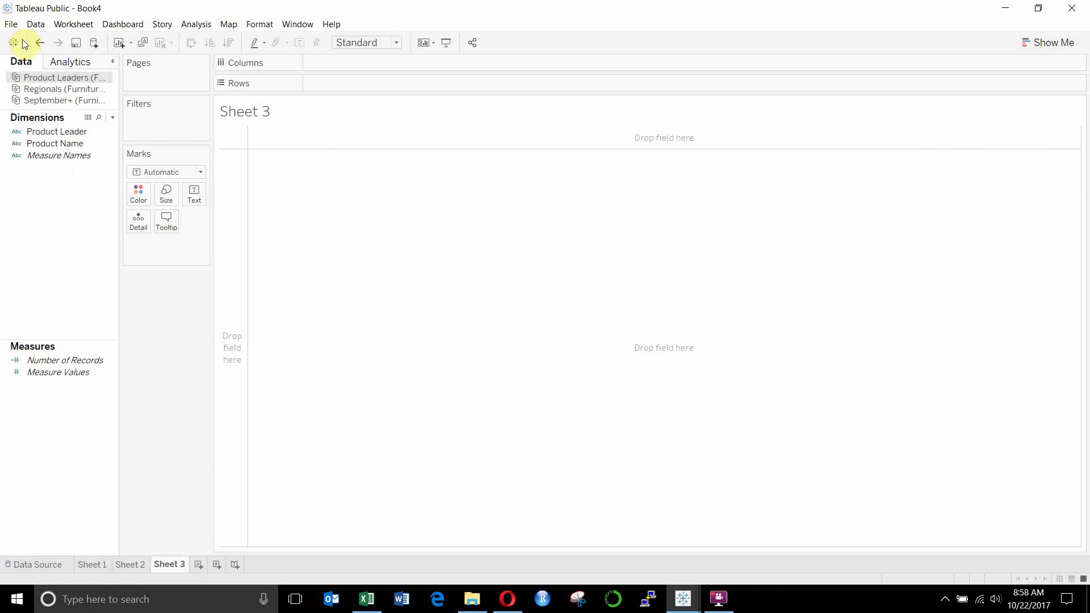
Step: Connect a new Furniture Sales.xlsx source using the Unit Cost sheet, then return to Sheet 3
click(32, 24)
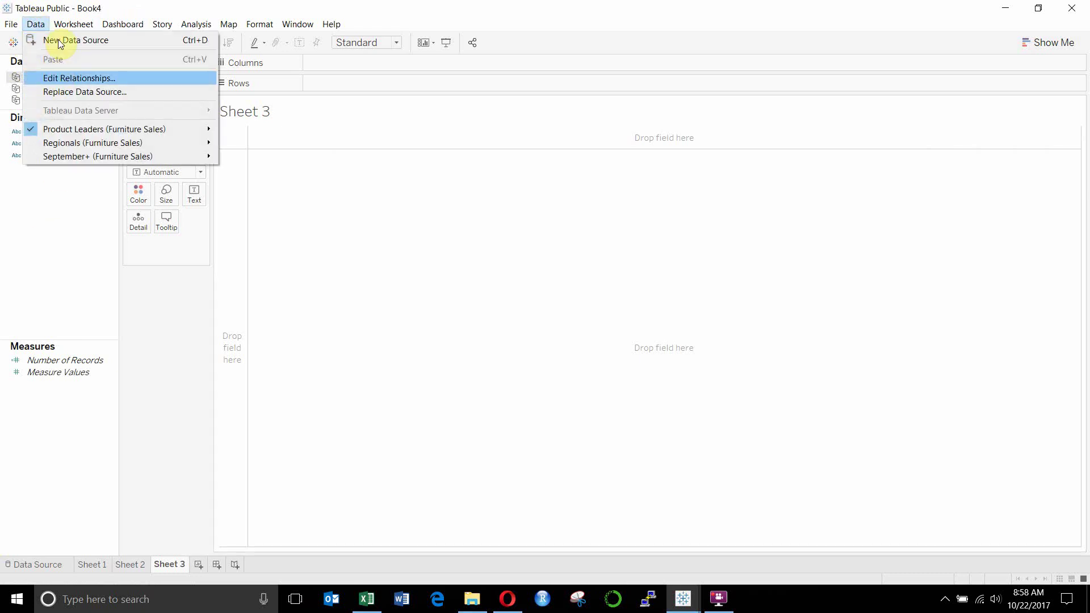
mouse_move(74, 24)
click(42, 40)
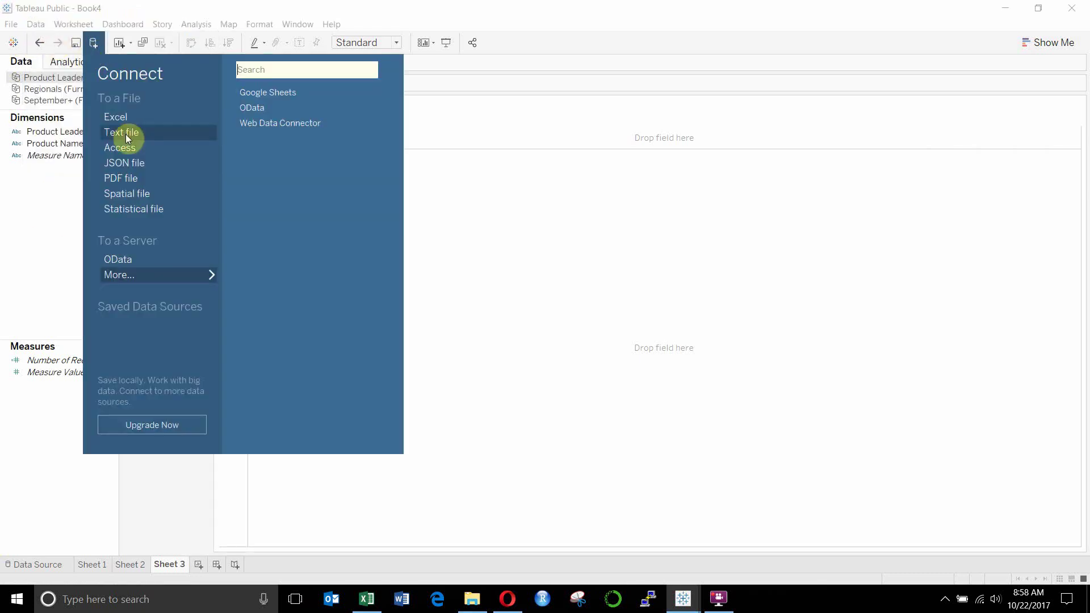
click(128, 117)
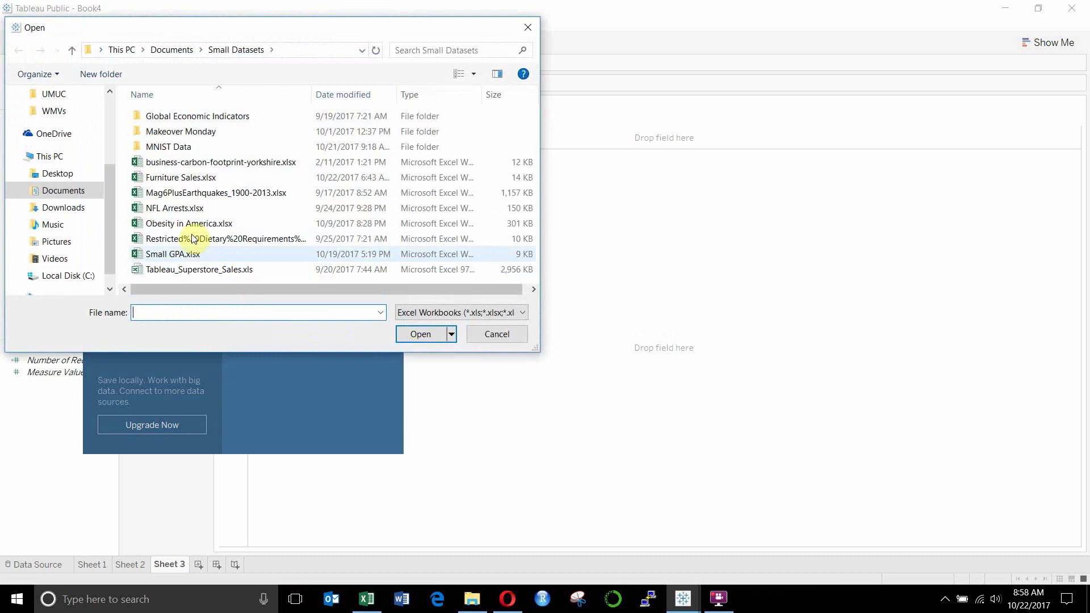
click(187, 177)
click(423, 334)
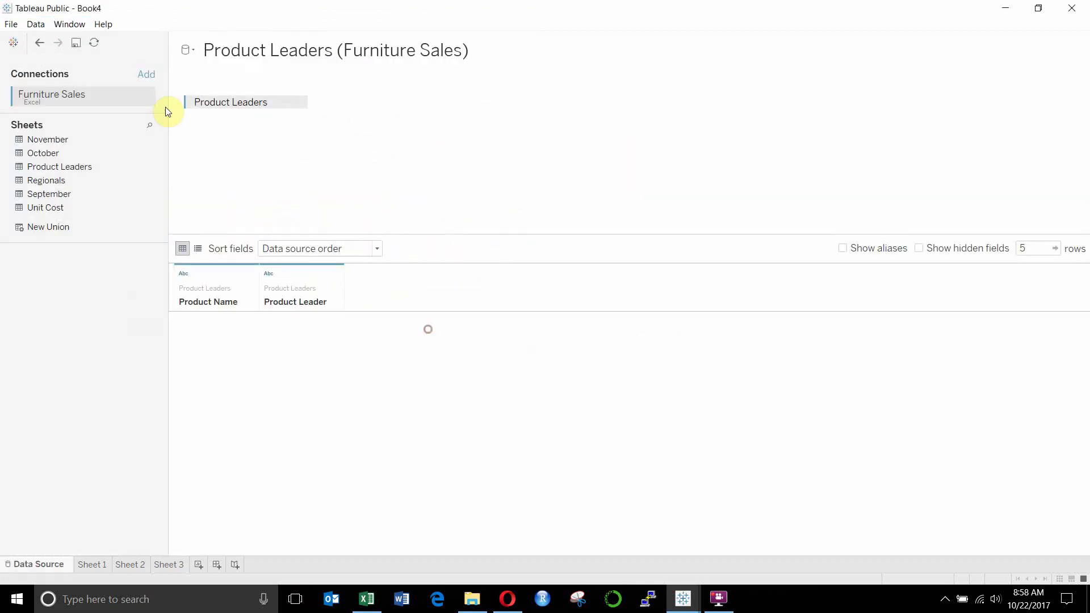
drag(91, 207, 358, 122)
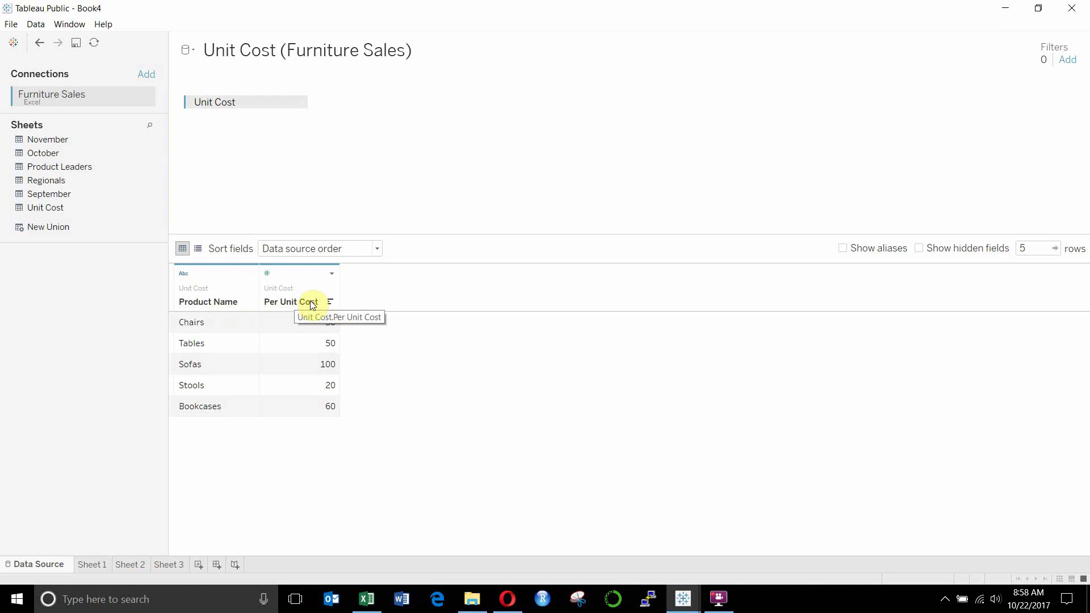
click(177, 564)
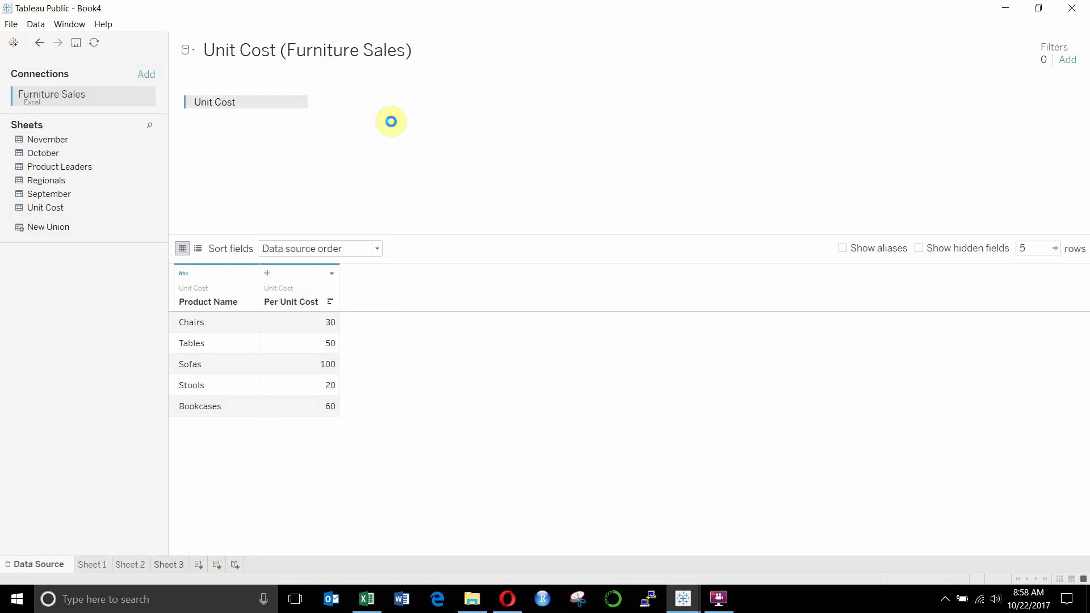
Step: Create a custom relationship linking September+ Product to Unit Cost's Product Name
click(35, 24)
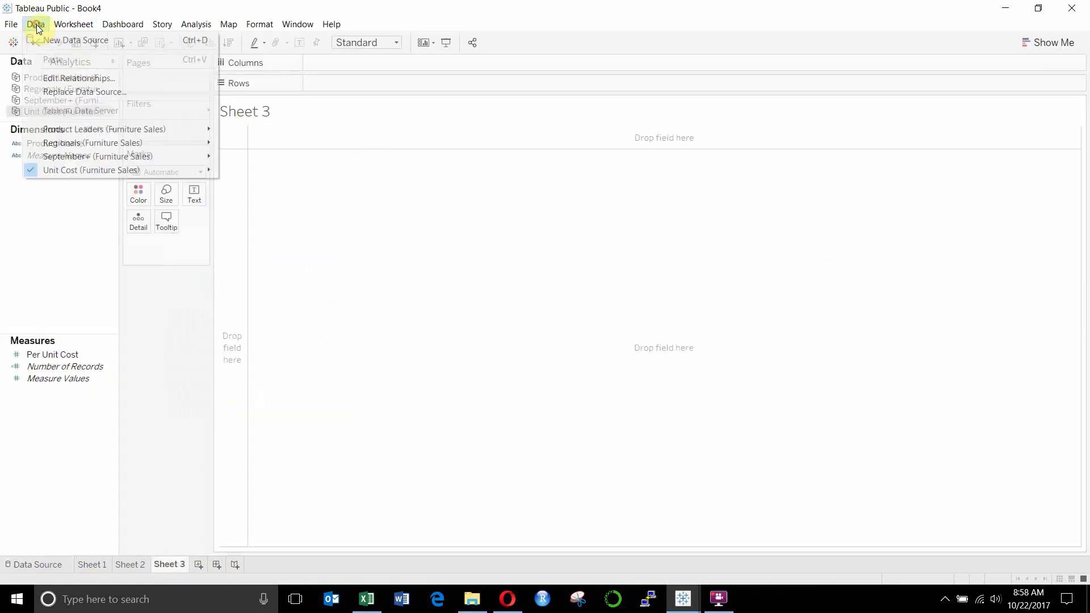
mouse_move(36, 24)
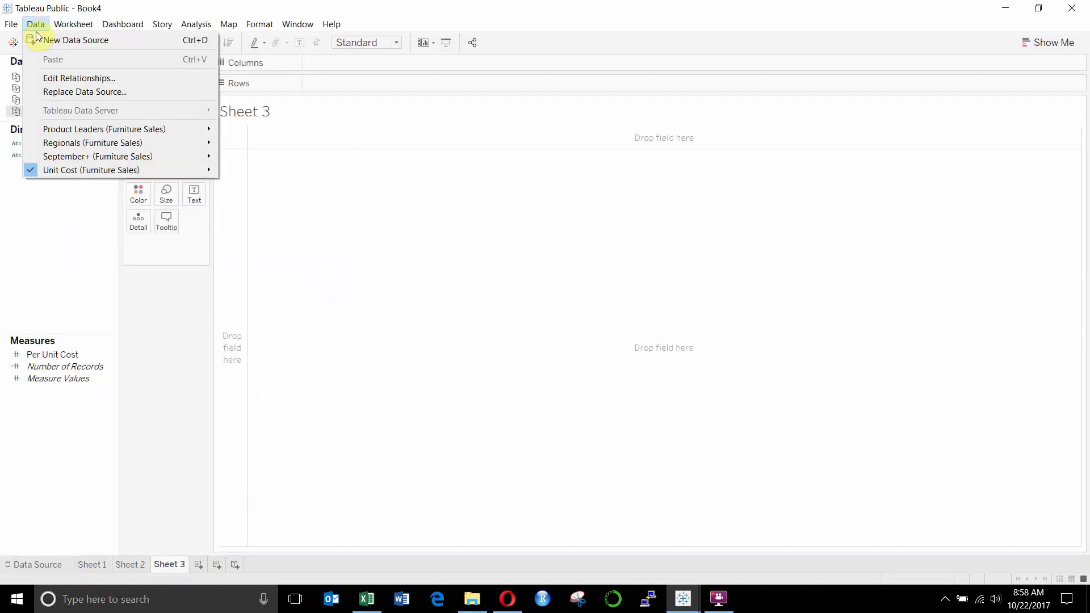
click(51, 79)
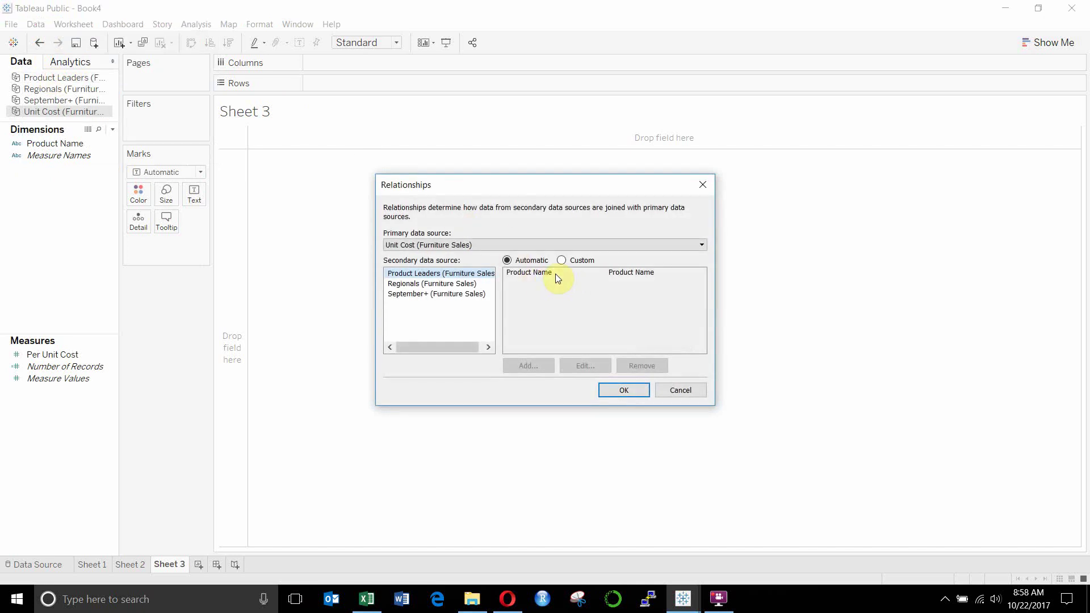
click(453, 245)
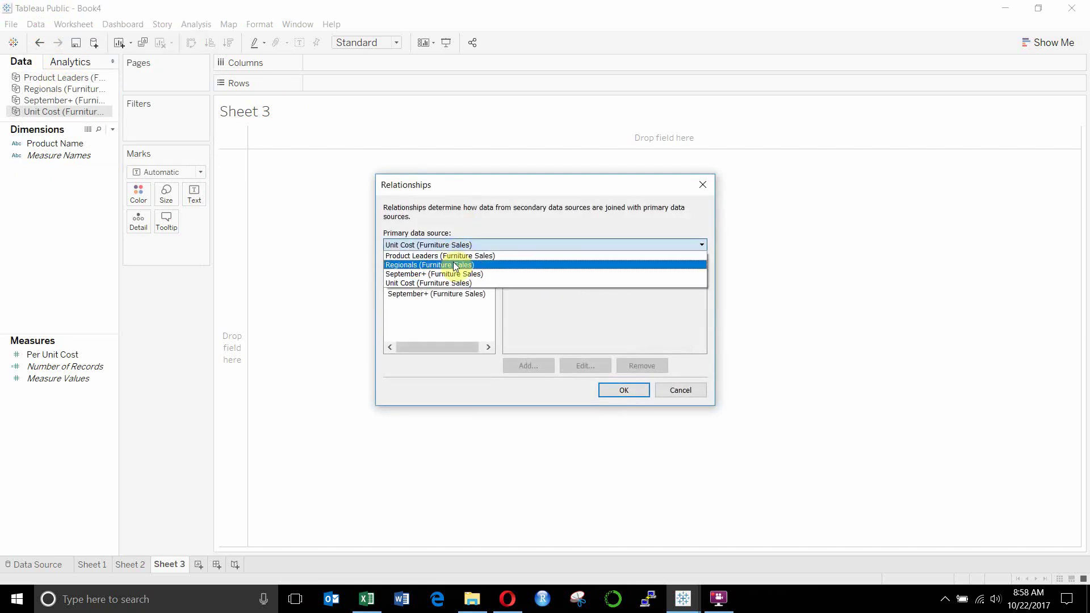
click(458, 274)
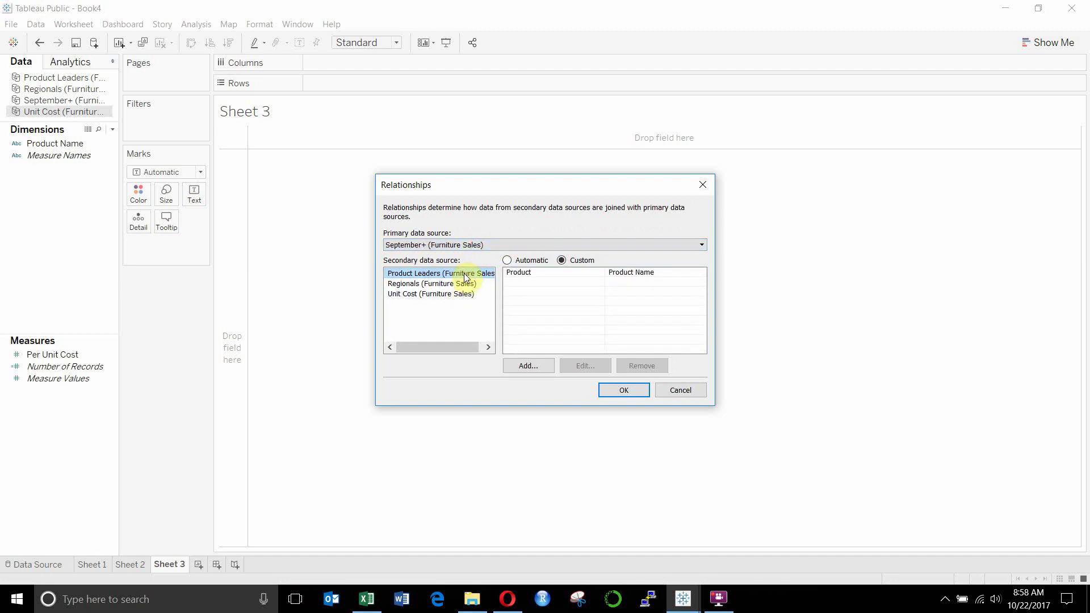
click(465, 293)
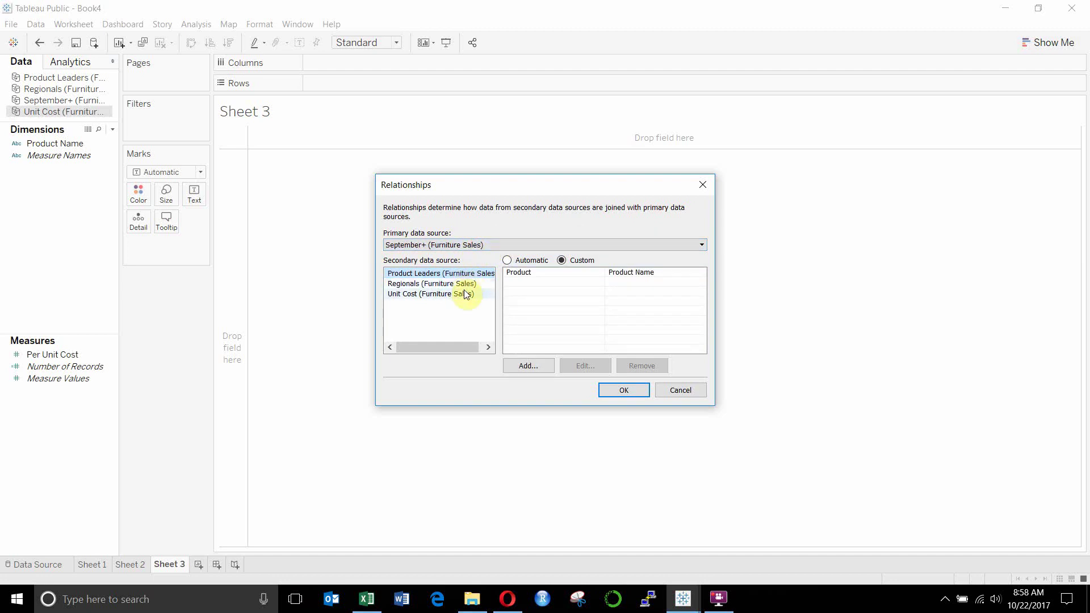
click(573, 261)
click(532, 366)
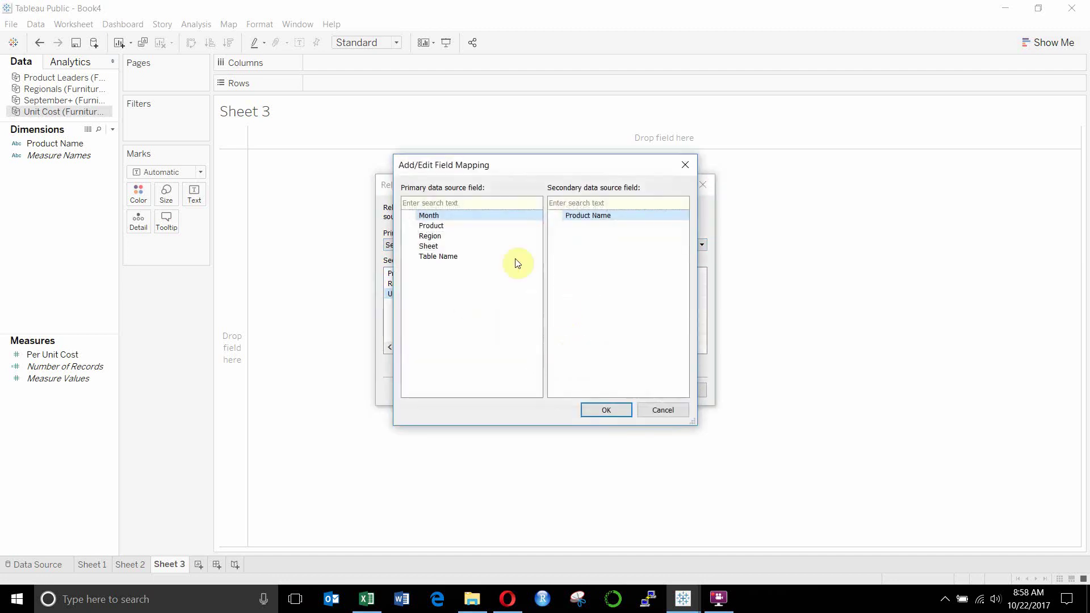
click(464, 225)
click(601, 409)
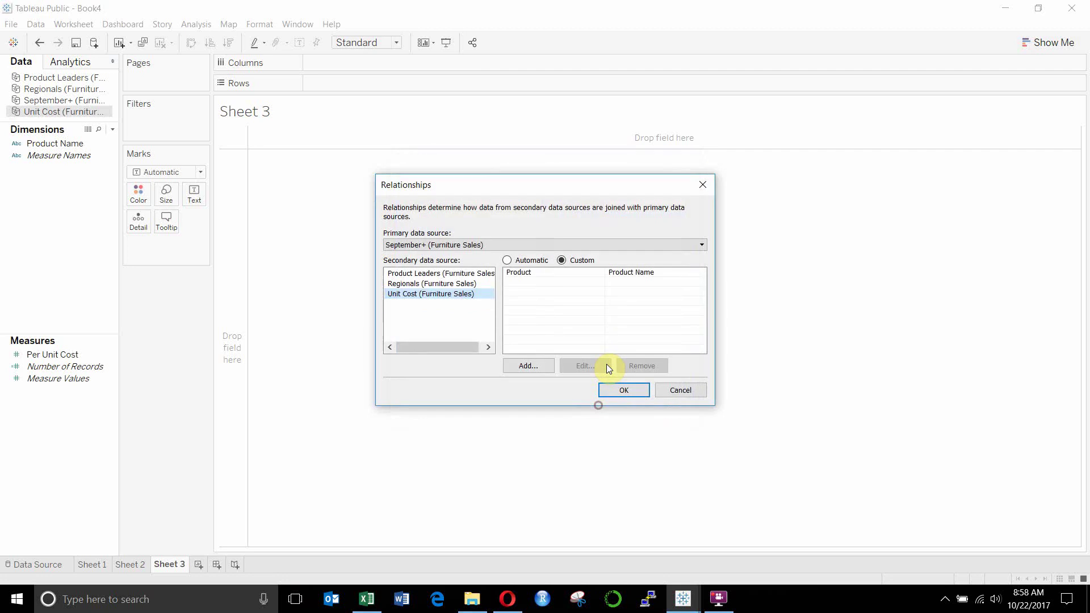
click(621, 391)
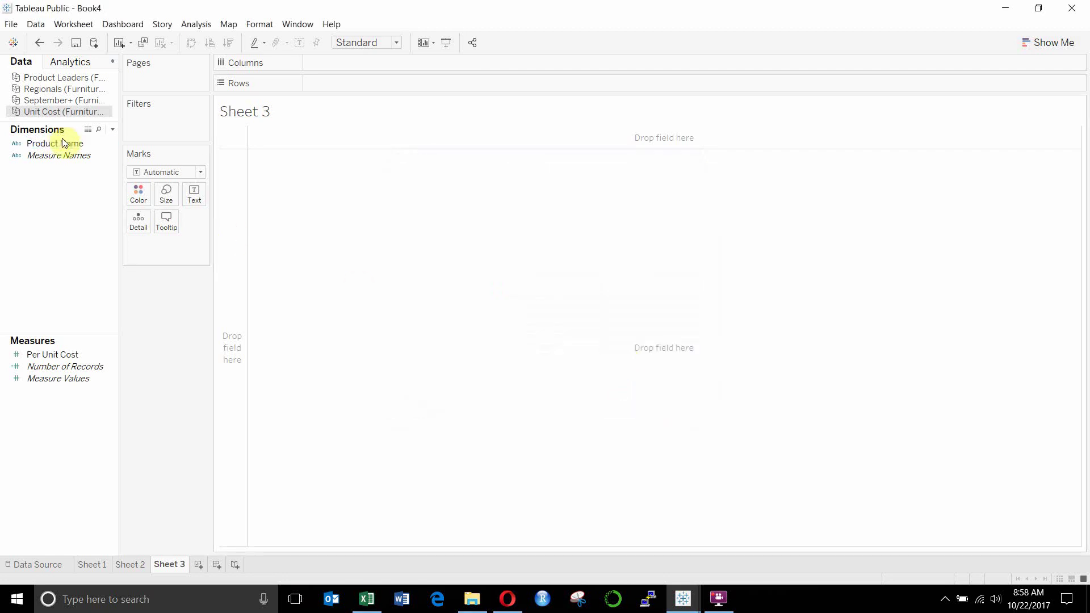
Step: From September+, list each Product as a row with its Units
click(60, 89)
click(61, 101)
drag(58, 155, 390, 84)
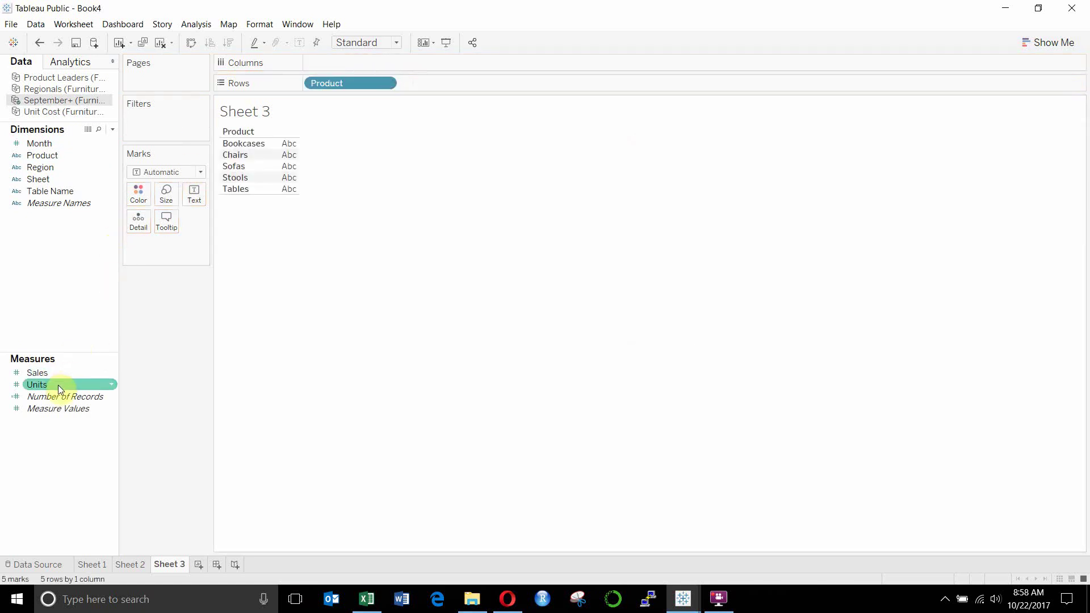
drag(60, 383, 281, 168)
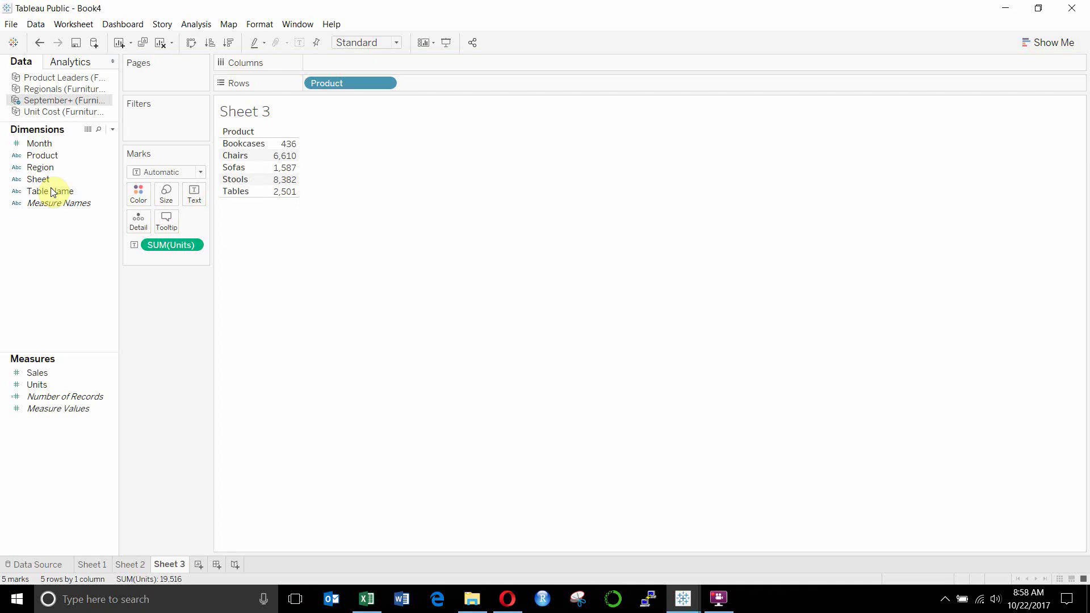
Step: Add Per Unit Cost from the Unit Cost source and widen the measure columns
click(54, 111)
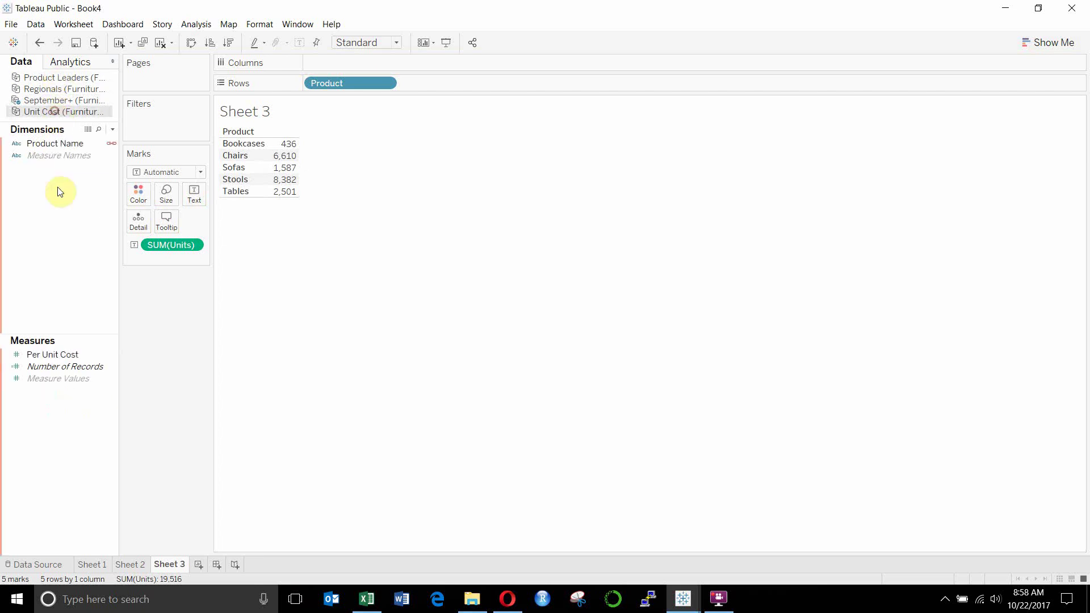
click(53, 353)
drag(53, 353, 308, 198)
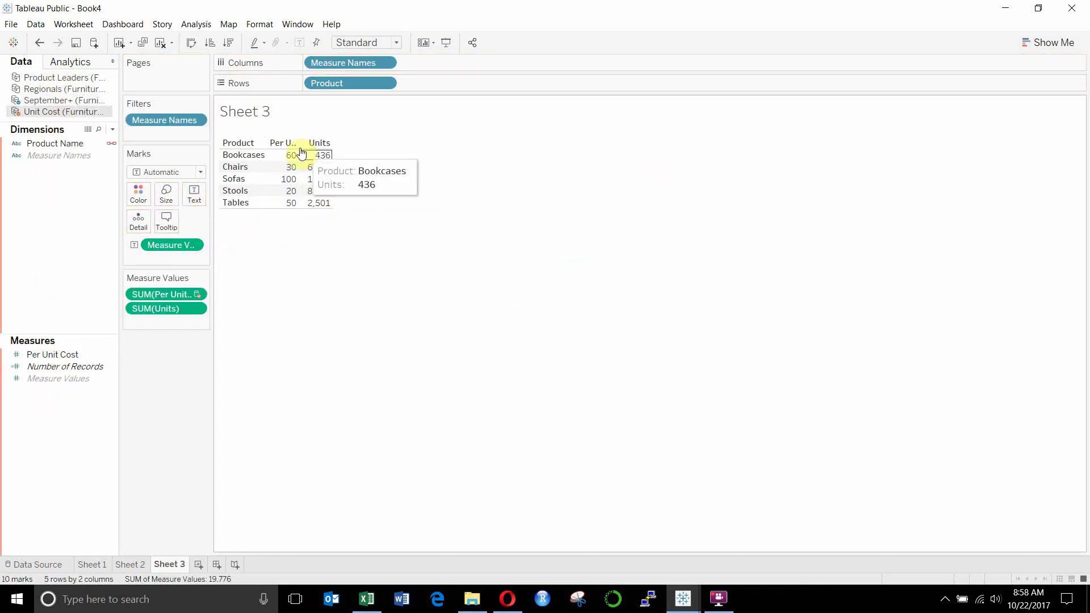
drag(313, 143, 373, 148)
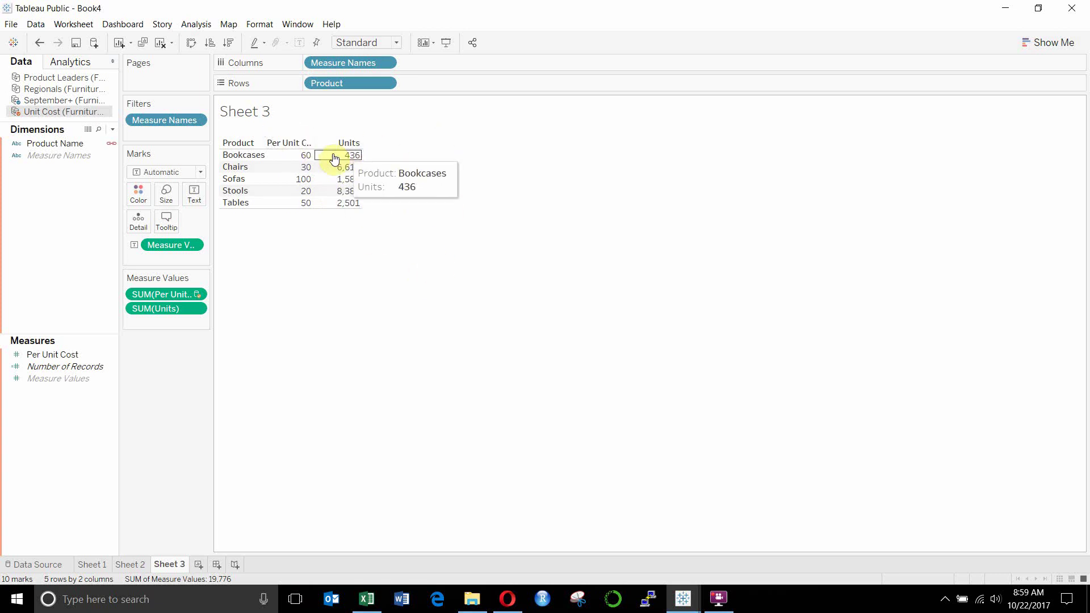
mouse_move(351, 156)
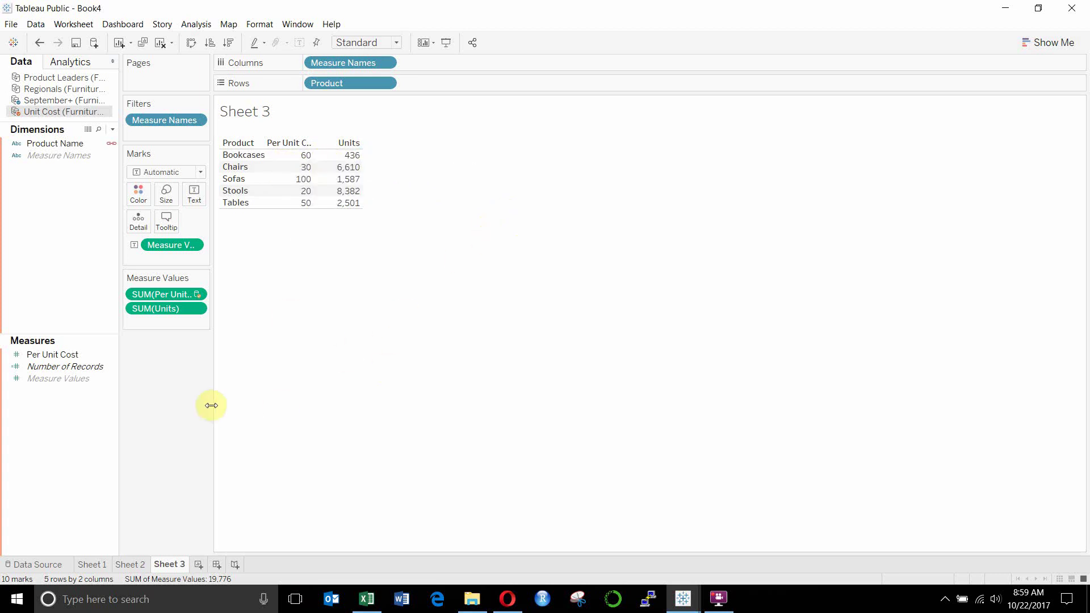
Step: Create a calculated field named Total Cost and begin its formula as [Per Unit Cost] * Units
click(112, 130)
click(104, 143)
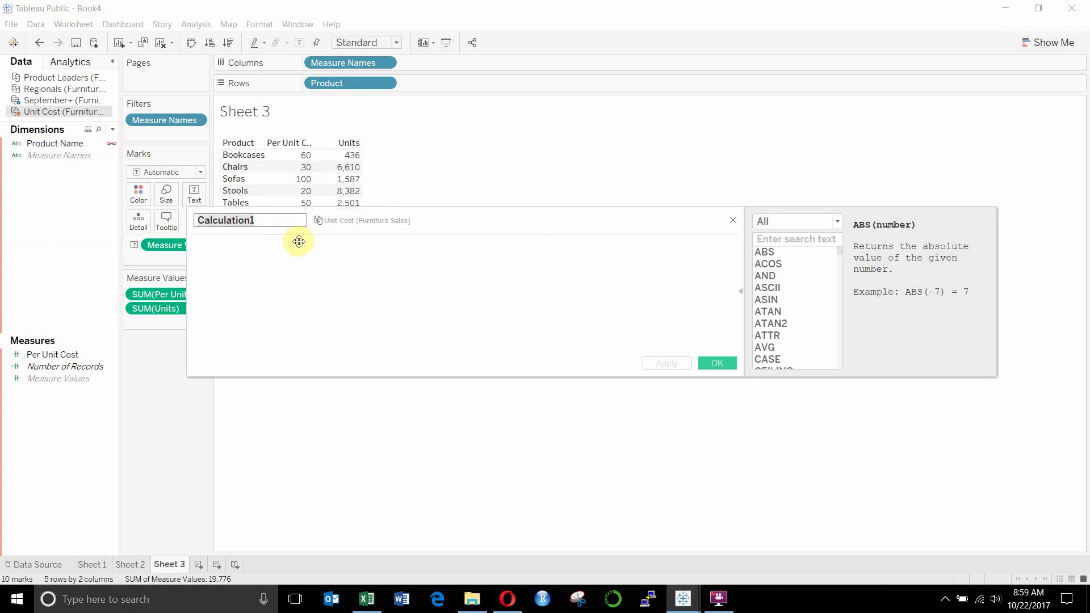
drag(339, 218, 372, 219)
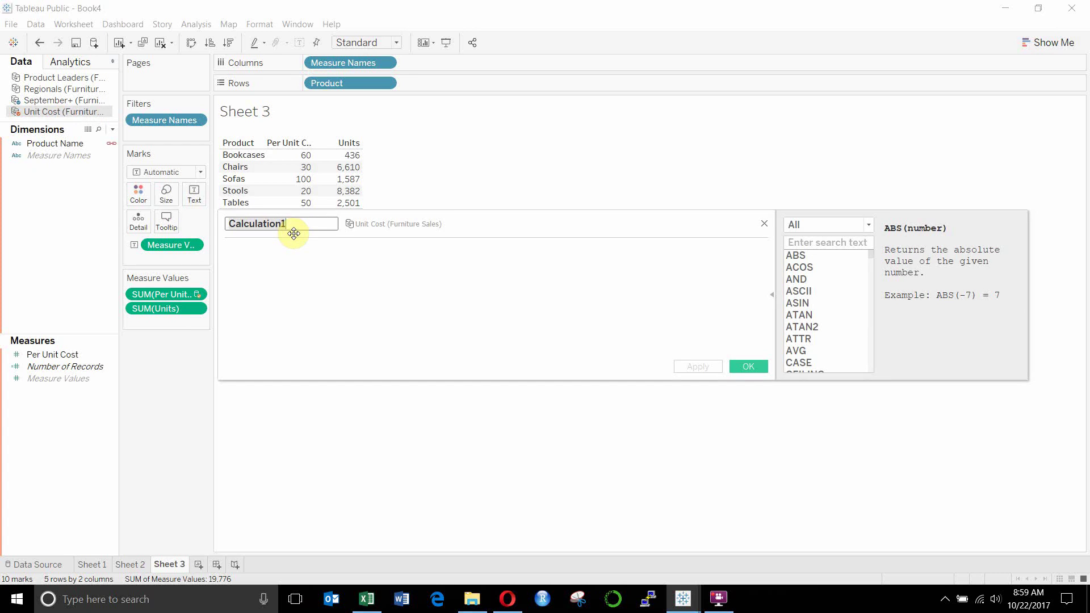
text(Total Cost)
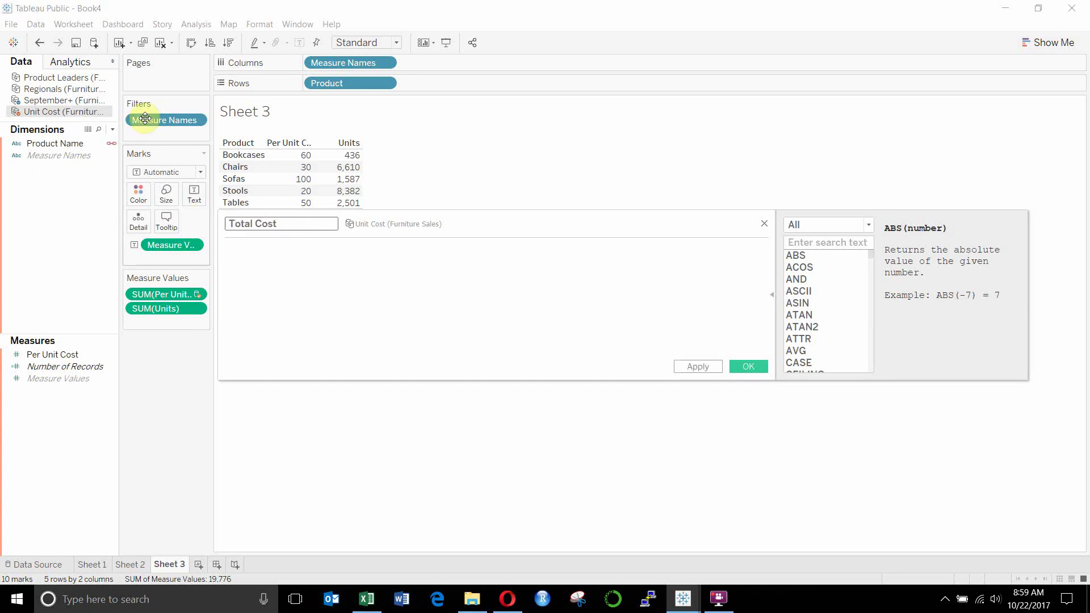
click(306, 288)
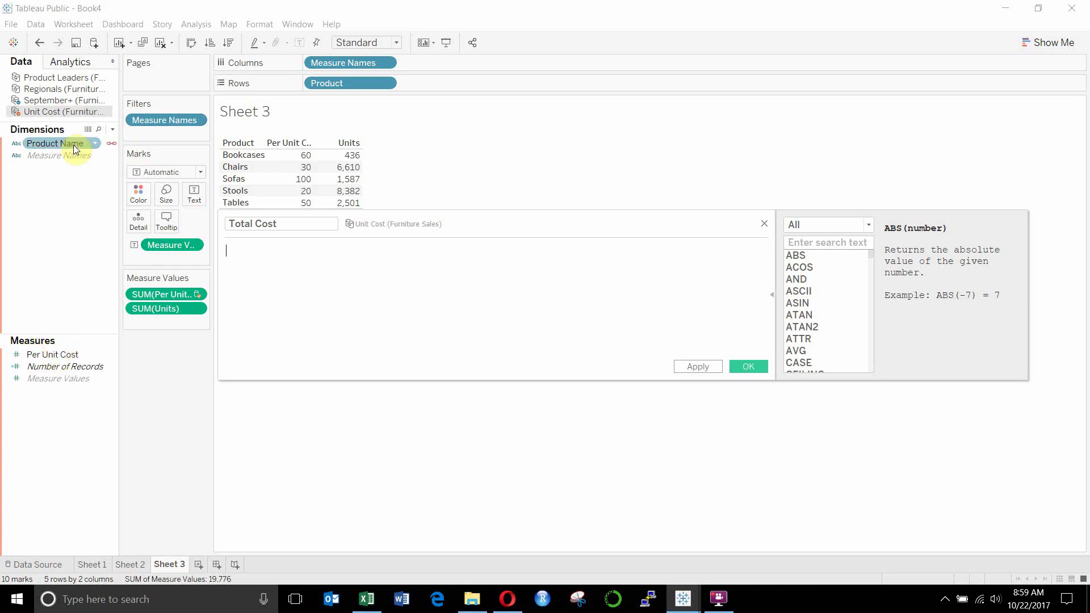
click(38, 354)
drag(39, 352, 301, 292)
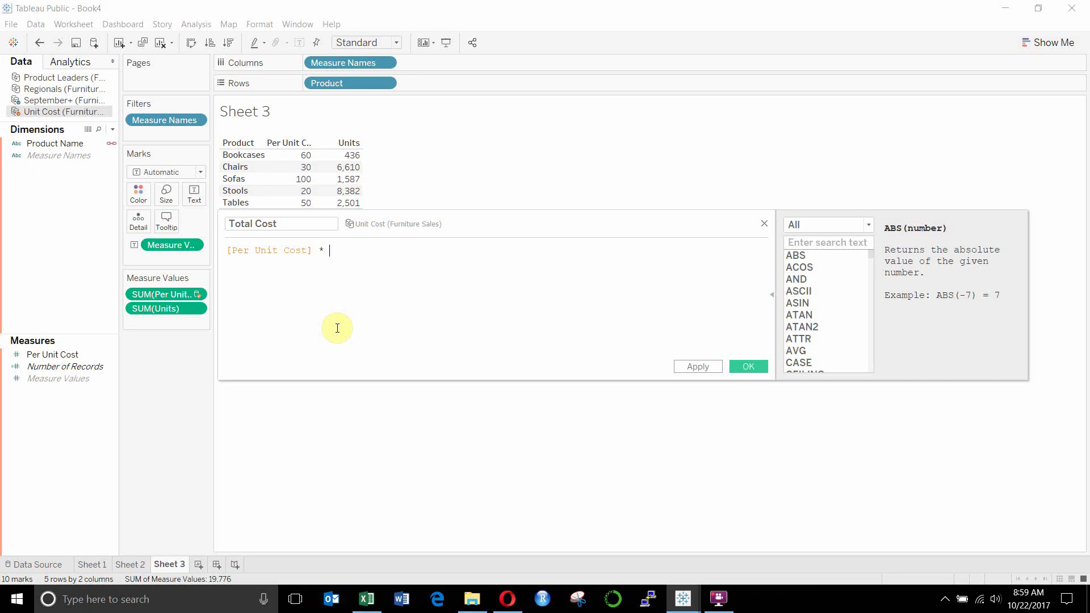
text(*)
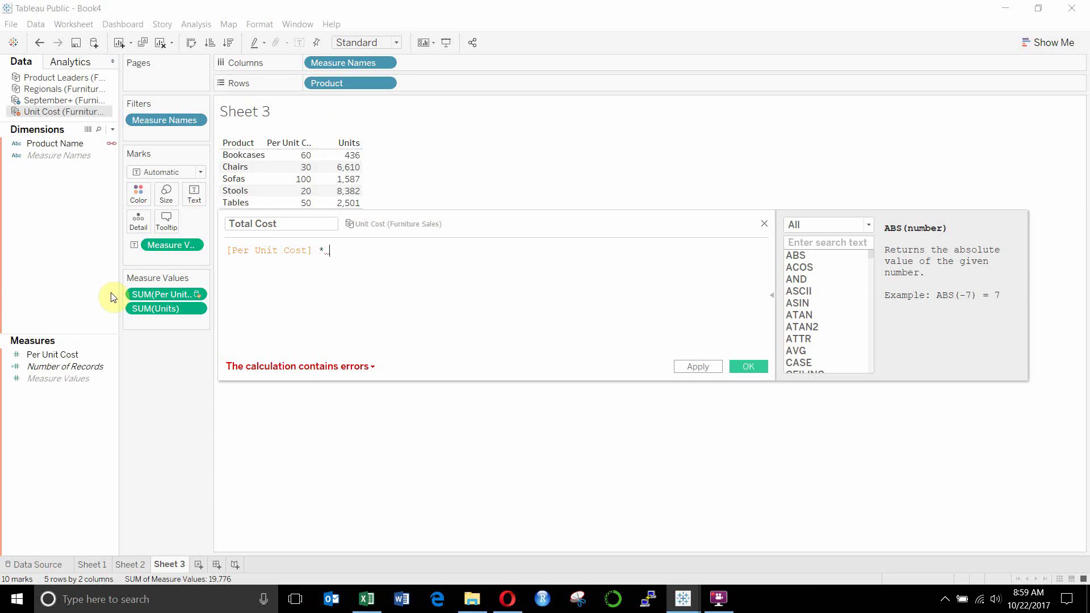
text( Uni)
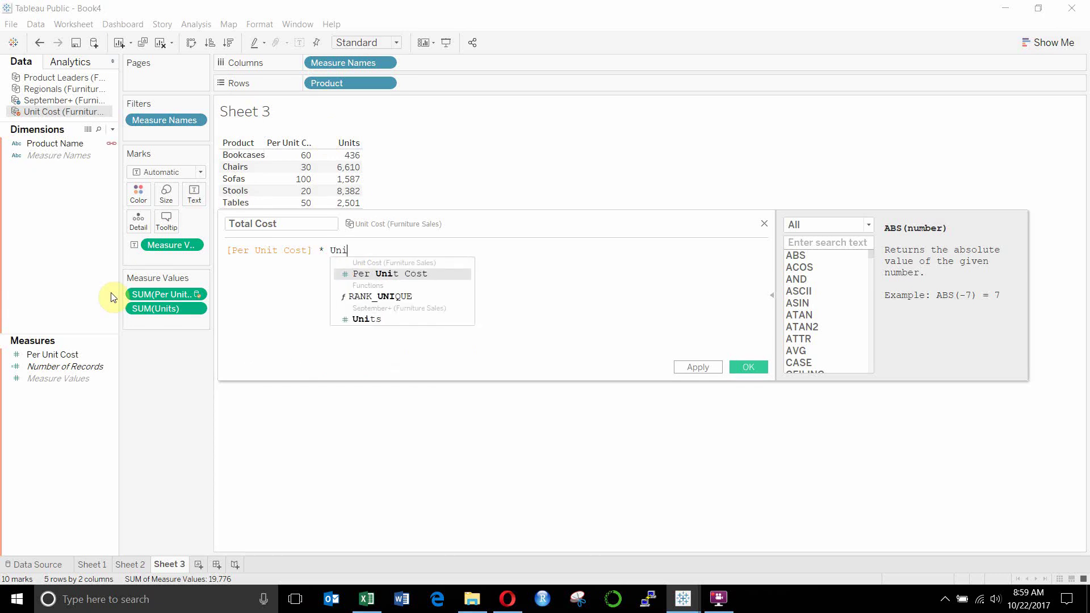
text(ts)
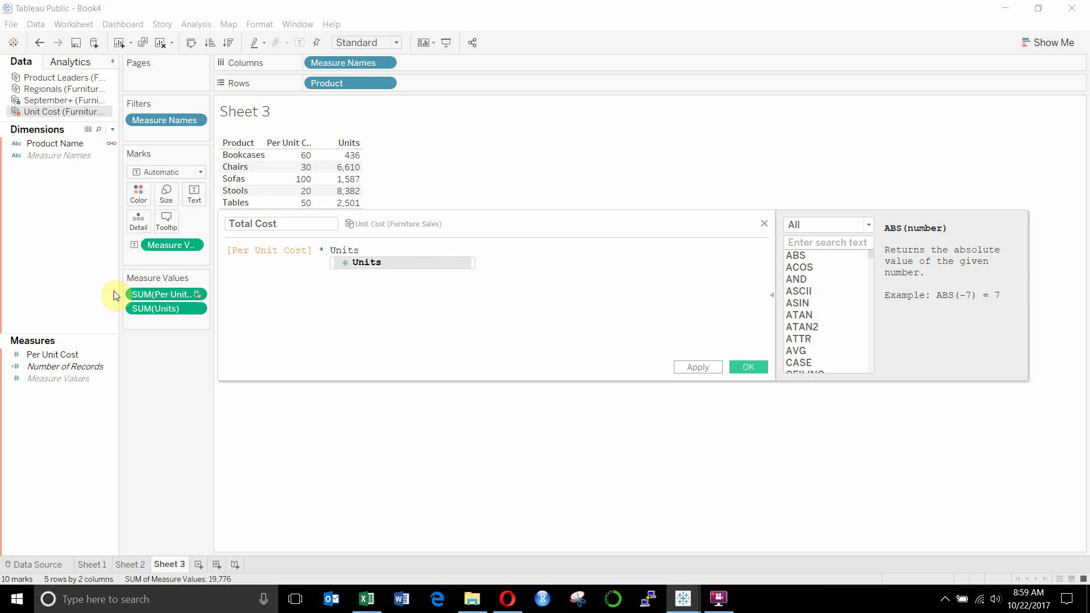
Step: Complete the September+ Units reference and check the formula's error messages
click(396, 267)
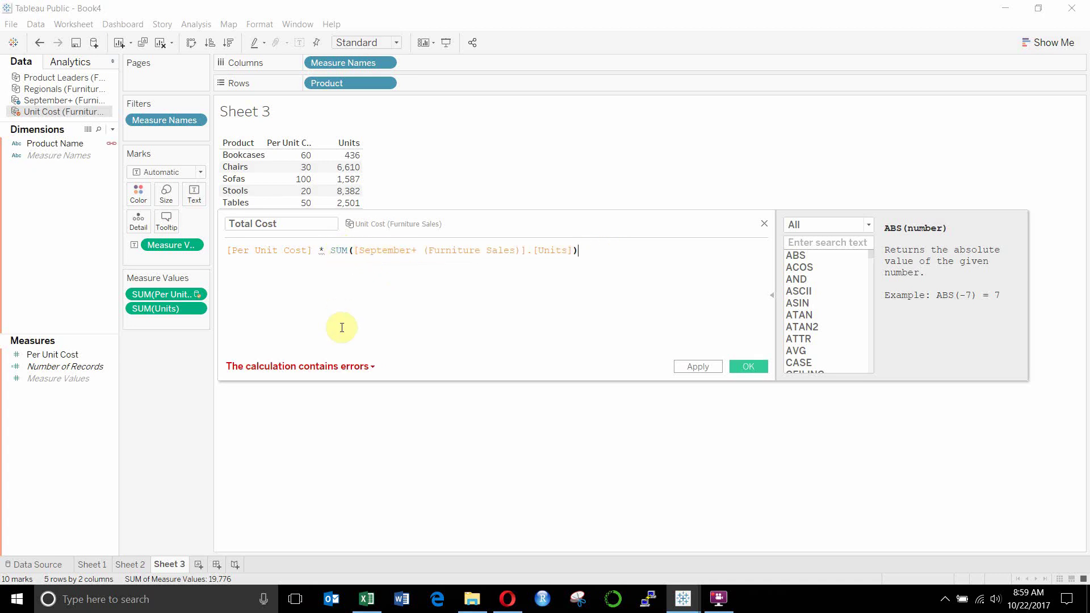
click(421, 358)
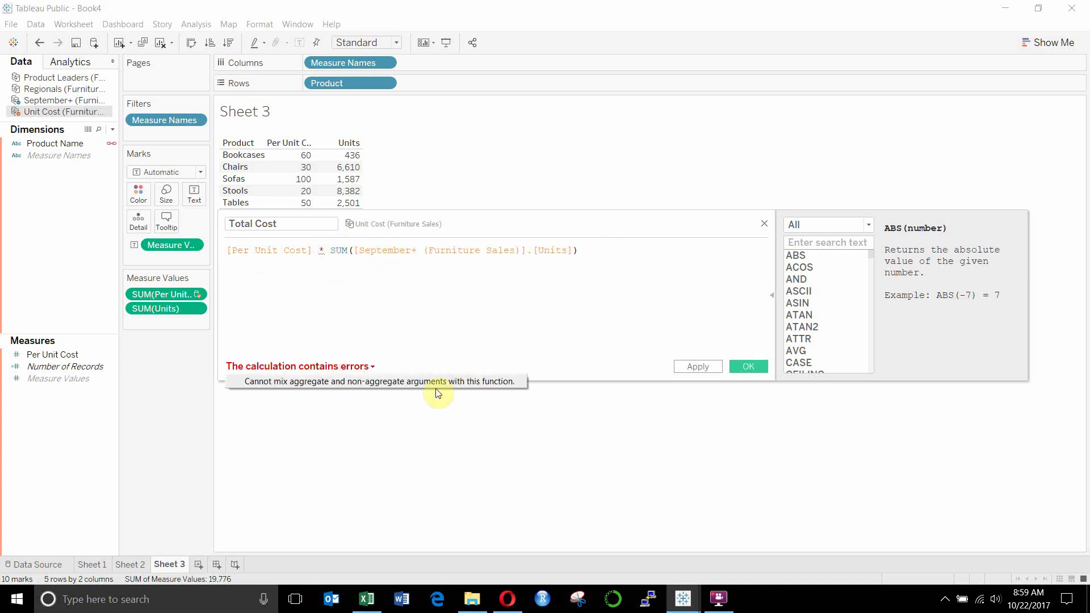
click(403, 310)
click(356, 251)
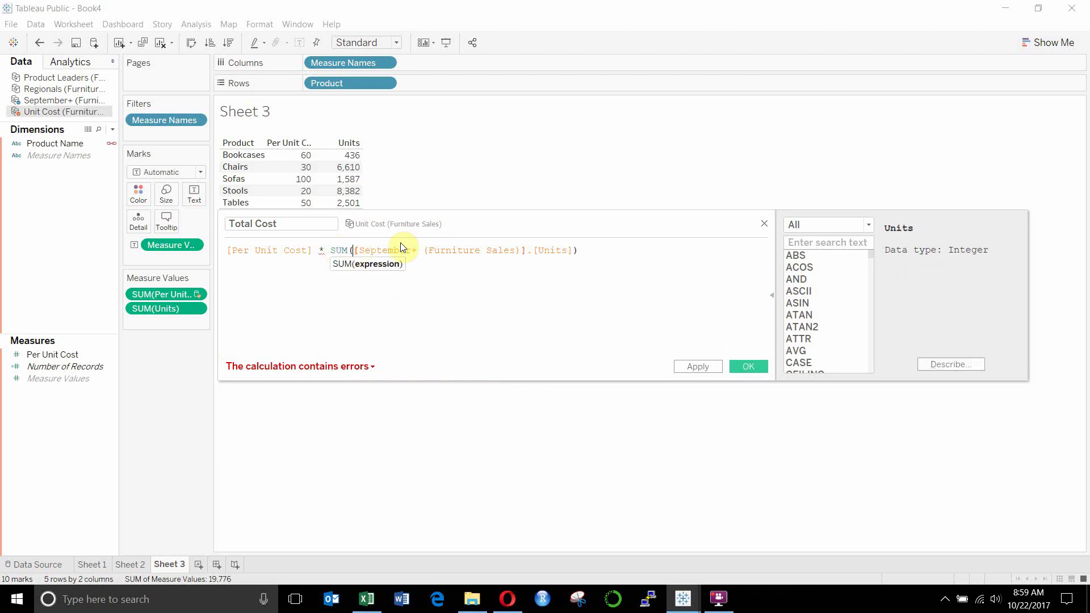
key(BackSpace)
key(BackSpace)
key(BackSpace)
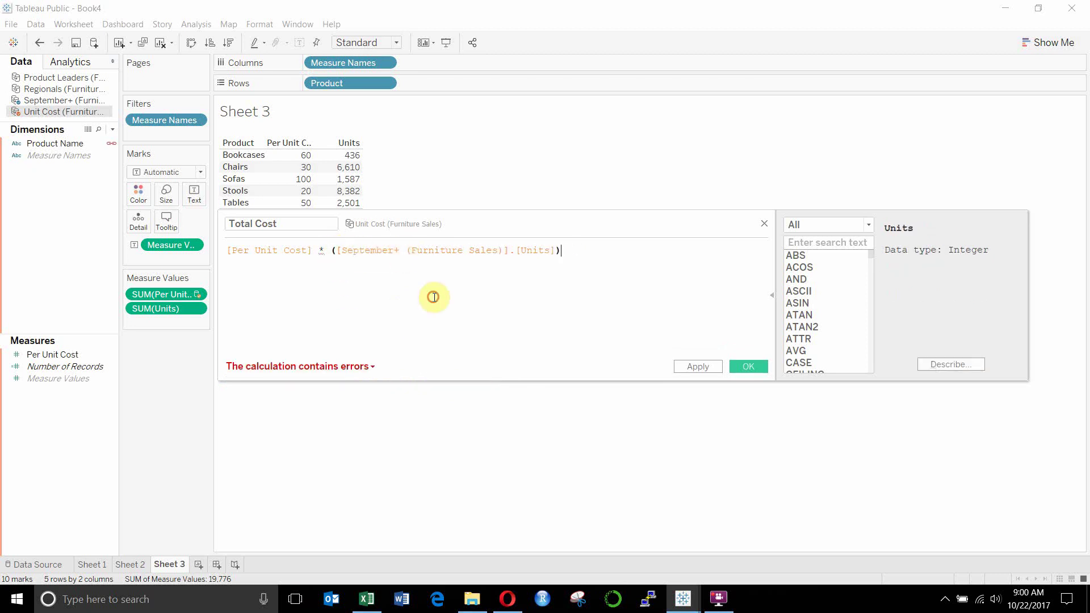
click(585, 250)
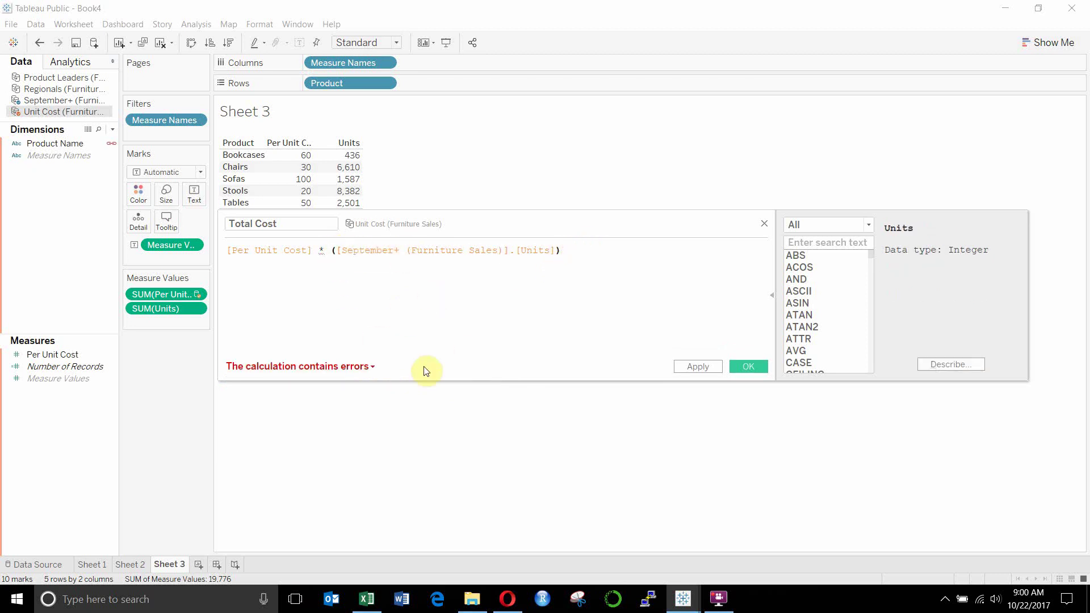
click(357, 367)
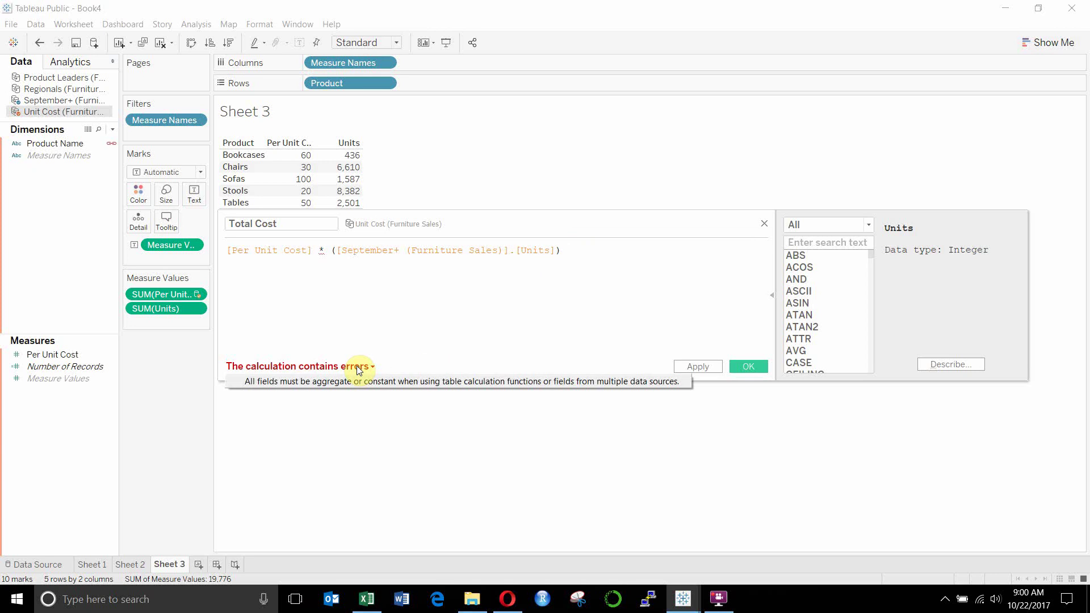
Step: Wrap both terms in sum() for a valid sum([Per Unit Cost]) * sum(Units), then save
click(330, 250)
text(sum)
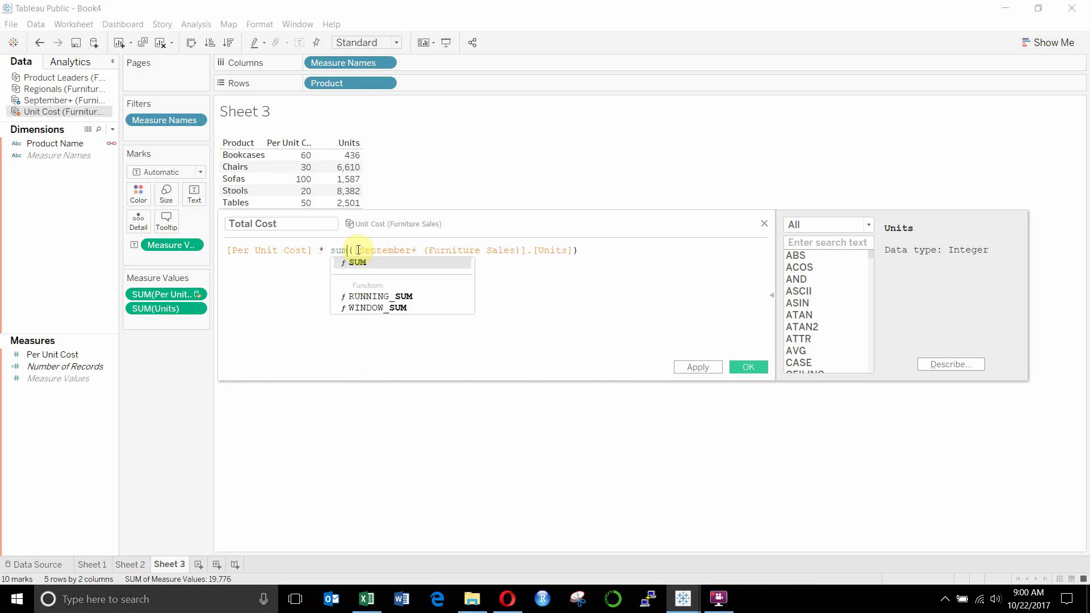
click(257, 269)
click(227, 250)
text(sum()
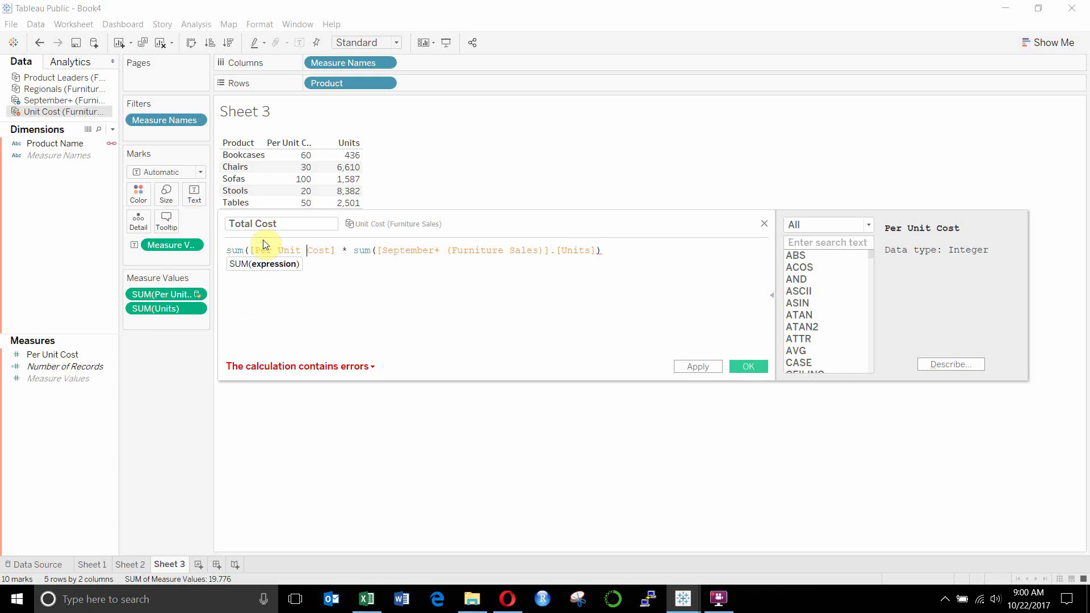
key(Right)
key(Right)
key(Right)
key(Right)
key(Right)
key(Right)
key(Right)
key(Right)
key(Right)
key(Right)
key(Right)
key(Right)
key(Right)
key(Right)
key(Right)
text())
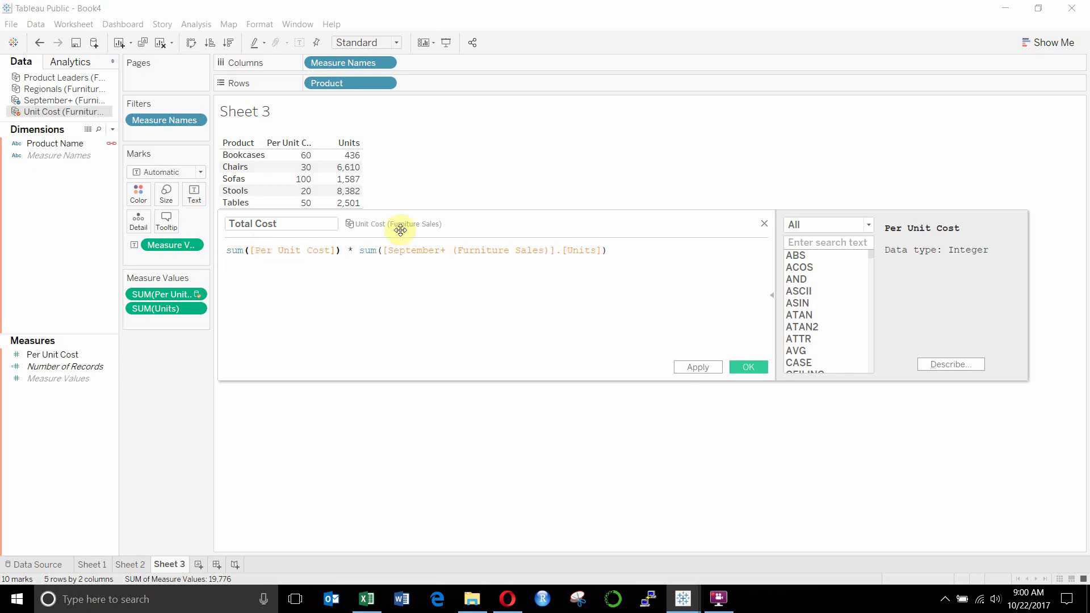
click(680, 267)
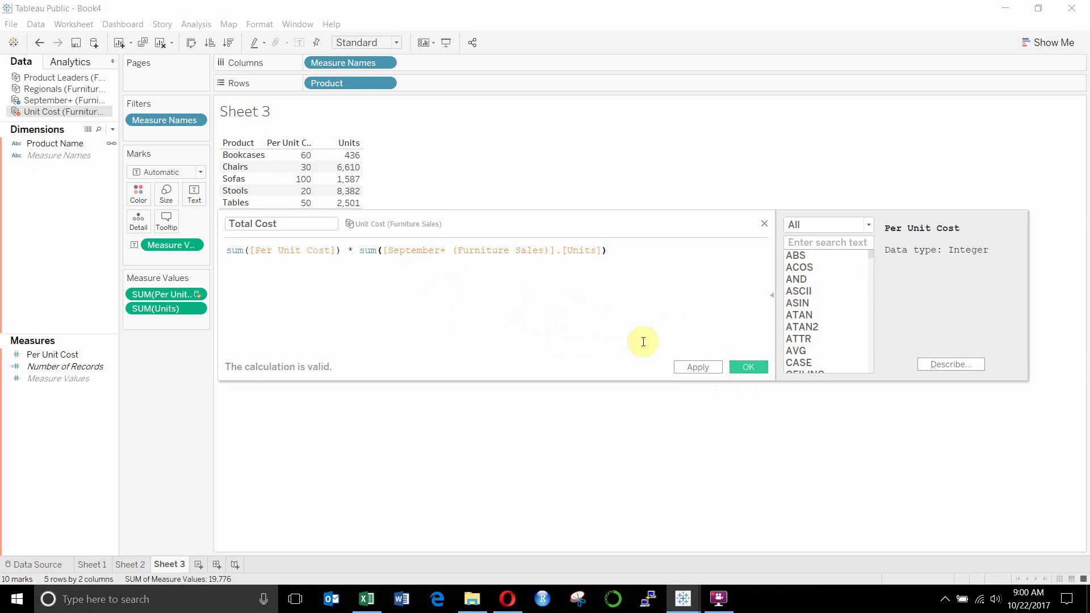
click(747, 367)
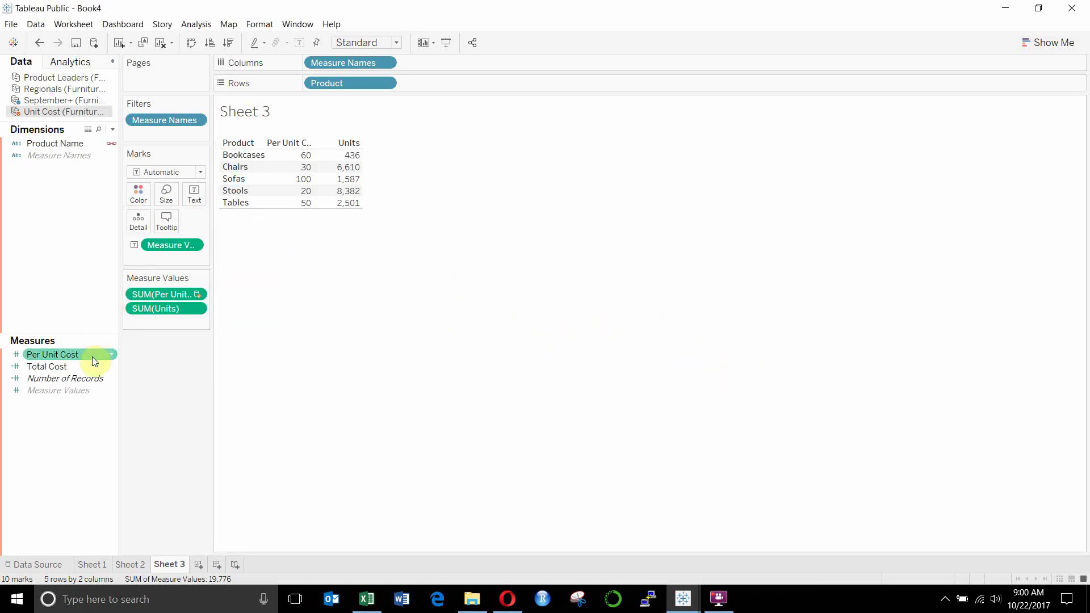
Step: Add Total Cost to the Sheet 3 text table beside the other measures, e.g. Bookcases 26,160
drag(76, 366, 359, 169)
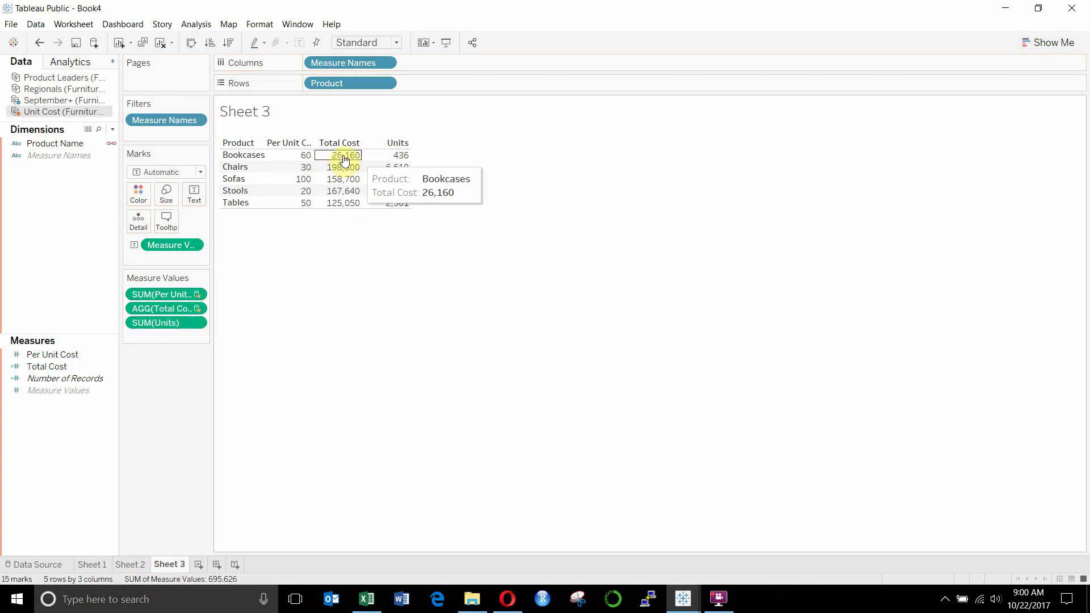
mouse_move(362, 161)
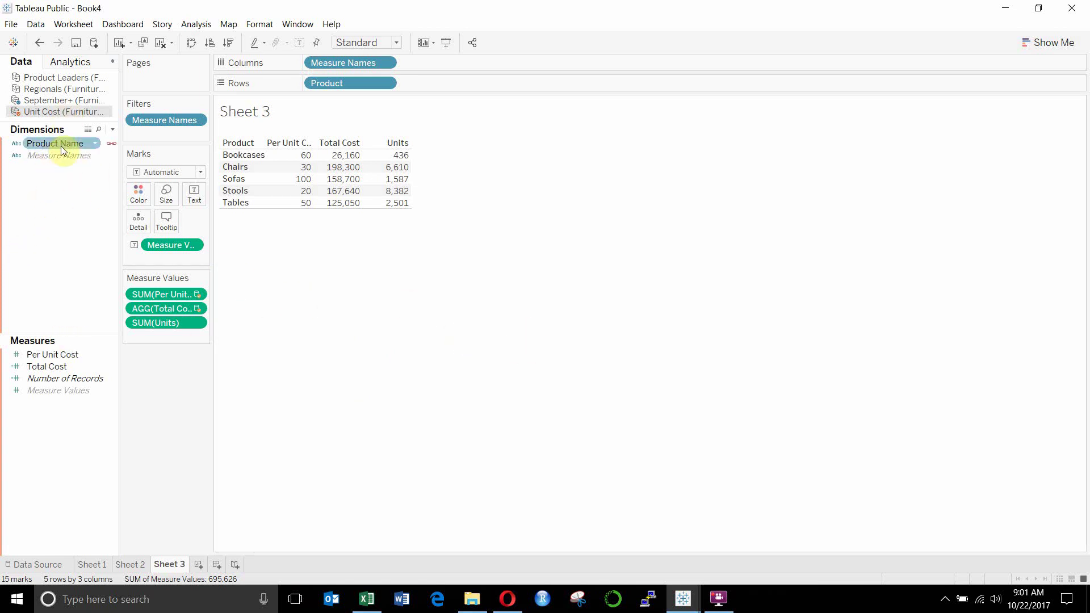
Step: Switch the Data pane back to the September+ (Furniture Sales) data source
click(57, 355)
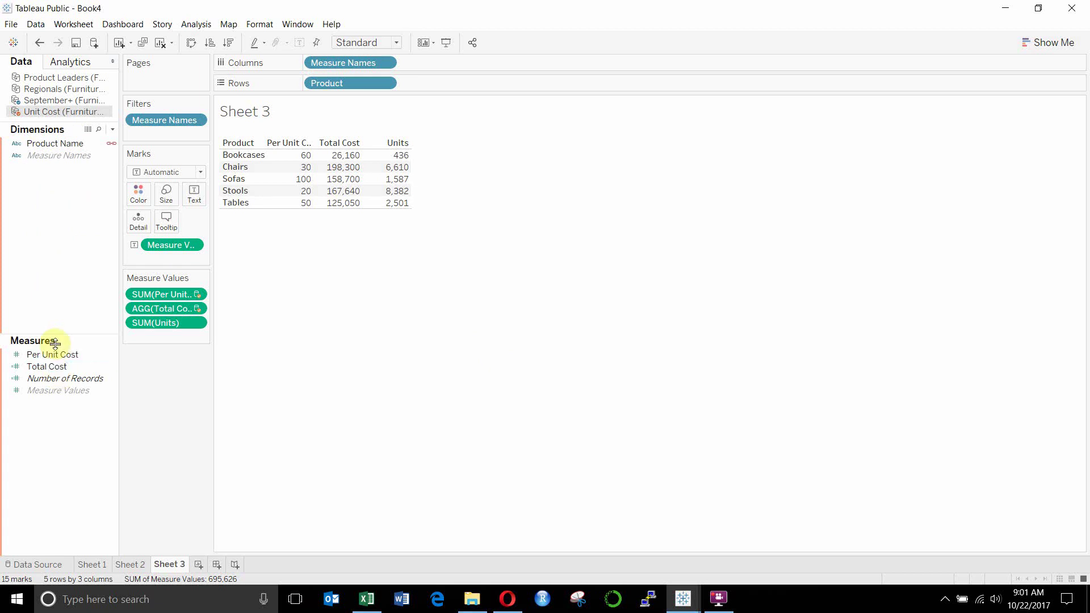
click(74, 100)
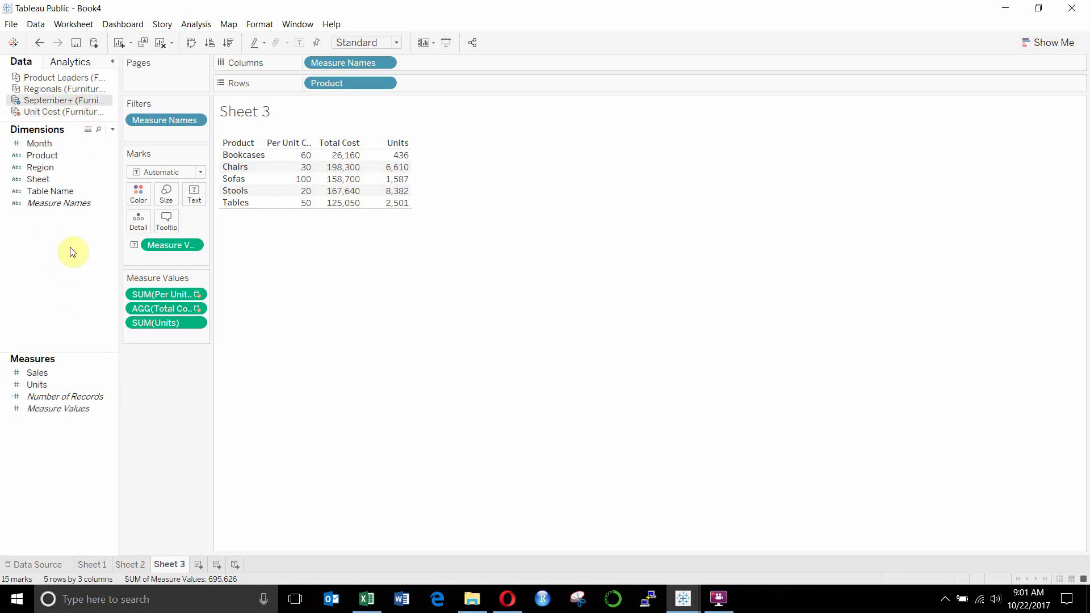